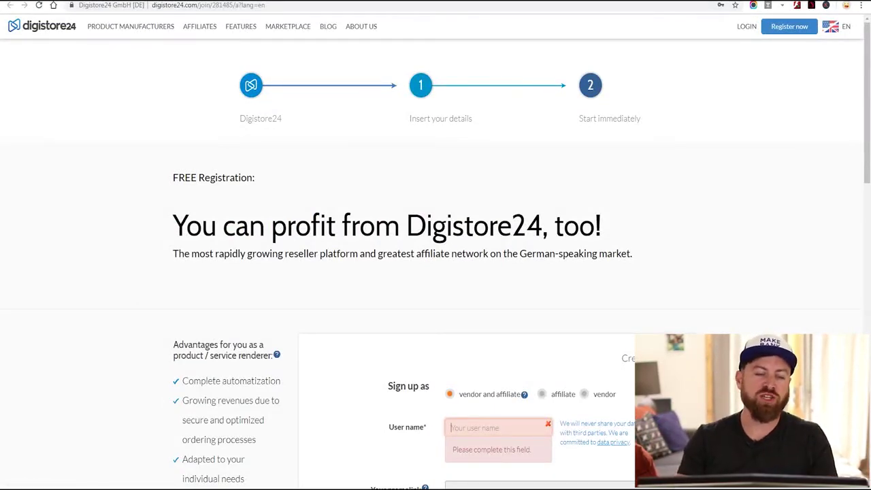
# Step: Examine the Digistore24 logo and header on the free registration page
pyautogui.hotkey('ctrl', '+')
pyautogui.hotkey('ctrl', '+')
pyautogui.hotkey('ctrl', '+')
pyautogui.hotkey('ctrl', '+')
pyautogui.hotkey('ctrl', '+')
pyautogui.hotkey('ctrl', '+')
pyautogui.hotkey('ctrl', '+')
pyautogui.hotkey('ctrl', '+')
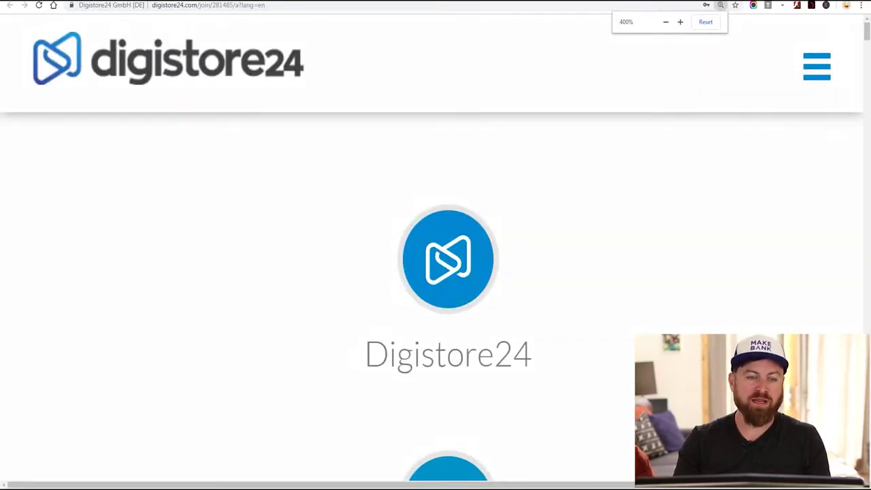
pyautogui.moveTo(46, 25)
pyautogui.mouseDown()
pyautogui.moveTo(348, 18)
pyautogui.moveTo(276, 117)
pyautogui.moveTo(119, 202)
pyautogui.mouseUp()
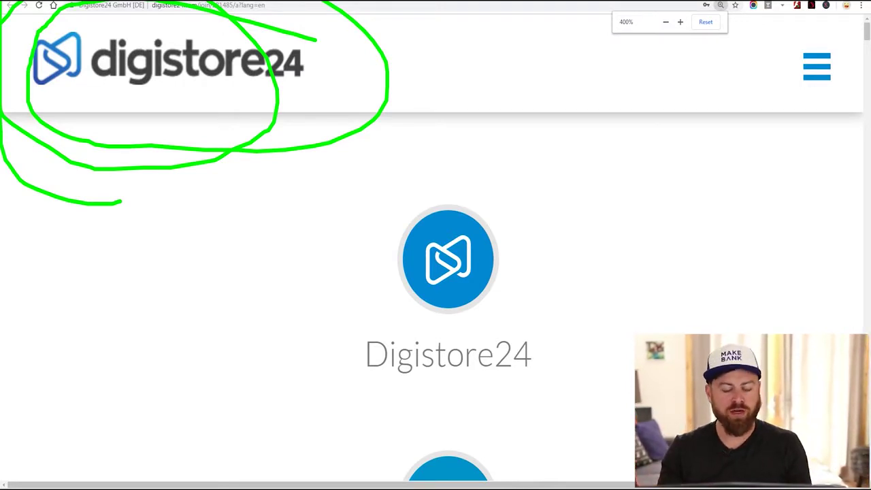
pyautogui.hotkey('ctrl', '-')
pyautogui.hotkey('ctrl', '-')
pyautogui.hotkey('ctrl', '-')
pyautogui.hotkey('ctrl', '-')
pyautogui.hotkey('ctrl', '-')
pyautogui.hotkey('ctrl', '-')
pyautogui.hotkey('ctrl', '-')
pyautogui.hotkey('ctrl', '-')
pyautogui.hotkey('ctrl', '-')
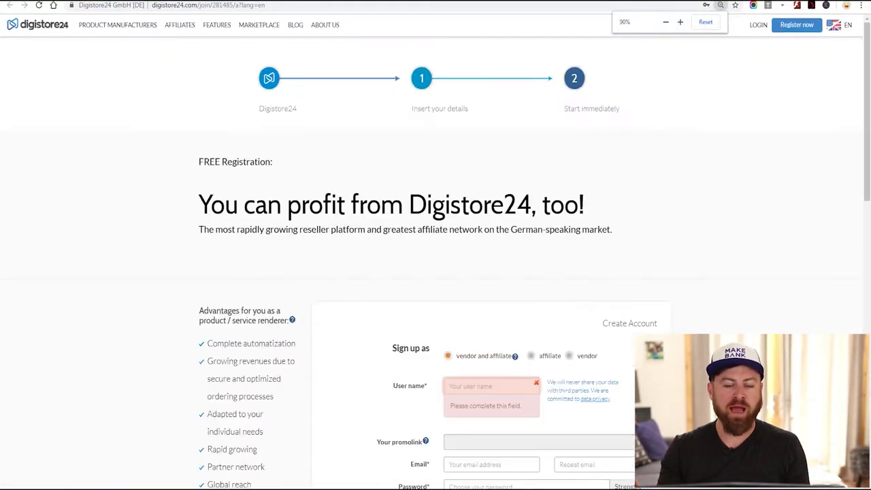
# Step: Look over the Digistore24 registration form, from the sign-up type to the personal details and contract acceptance
pyautogui.scroll(-7, 435, 272)
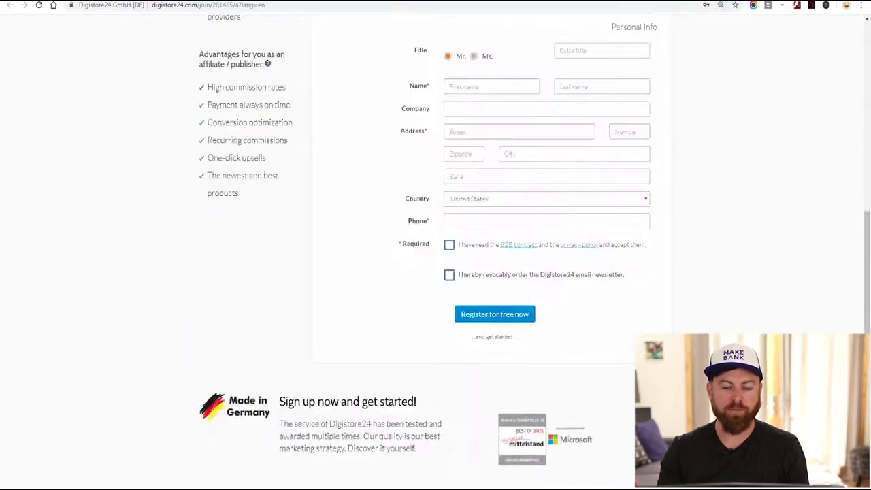
pyautogui.scroll(5, 435, 272)
pyautogui.moveTo(361, 184)
pyautogui.mouseDown()
pyautogui.moveTo(400, 435)
pyautogui.moveTo(126, 354)
pyautogui.moveTo(420, 195)
pyautogui.mouseUp()
pyautogui.moveTo(262, 130); pyautogui.dragTo(449, 124)
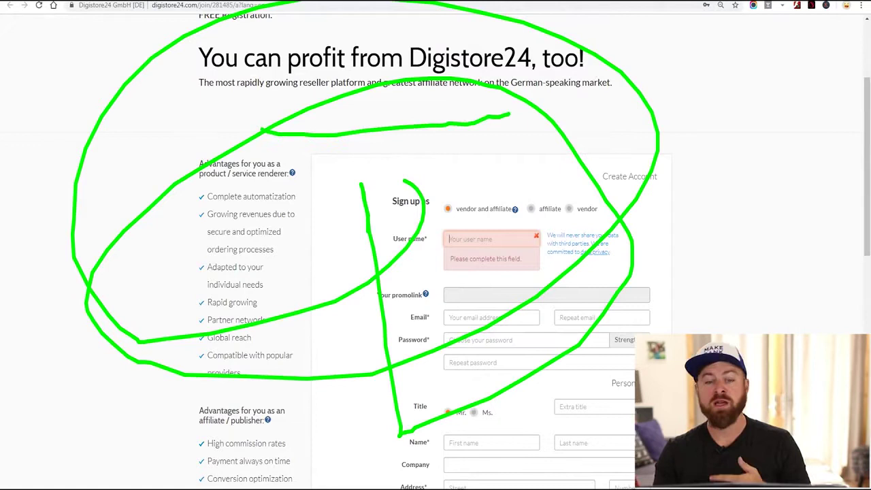
pyautogui.moveTo(734, 51)
pyautogui.mouseDown()
pyautogui.moveTo(465, 67)
pyautogui.moveTo(75, 313)
pyautogui.mouseUp()
pyautogui.press('e')
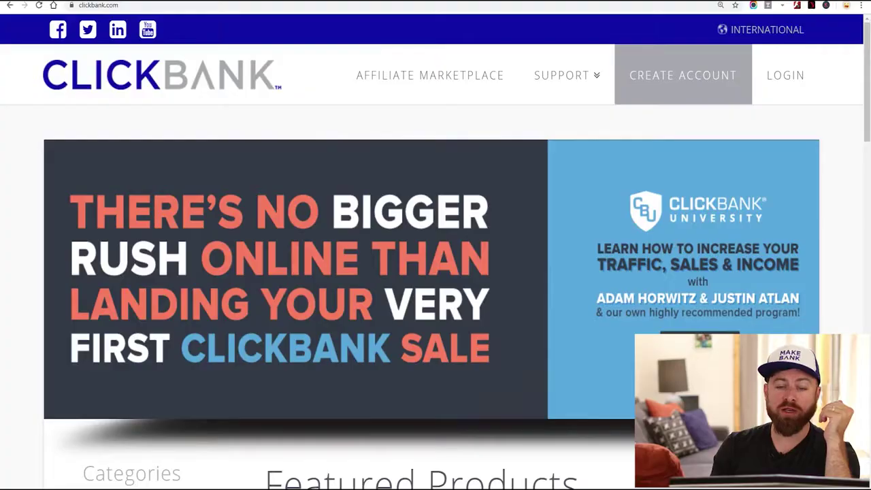
pyautogui.moveTo(567, 74)
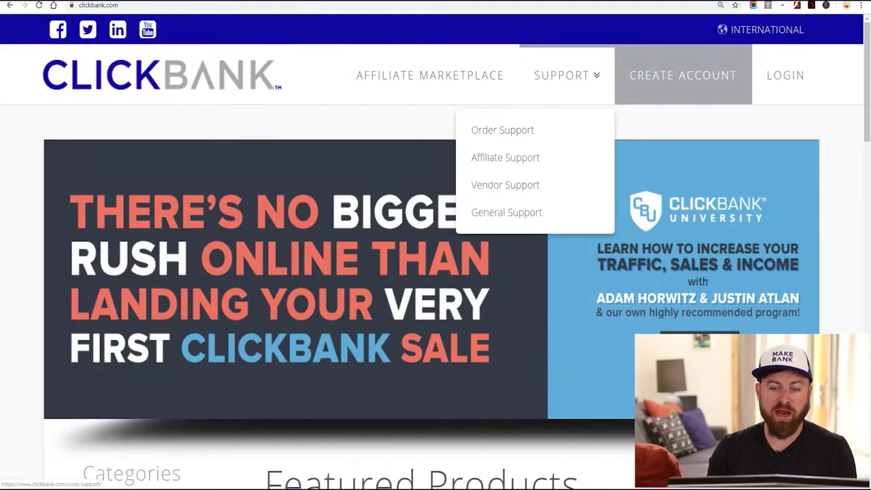
pyautogui.moveTo(497, 46)
pyautogui.mouseDown()
pyautogui.moveTo(634, 38)
pyautogui.moveTo(544, 1)
pyautogui.moveTo(190, 93)
pyautogui.mouseUp()
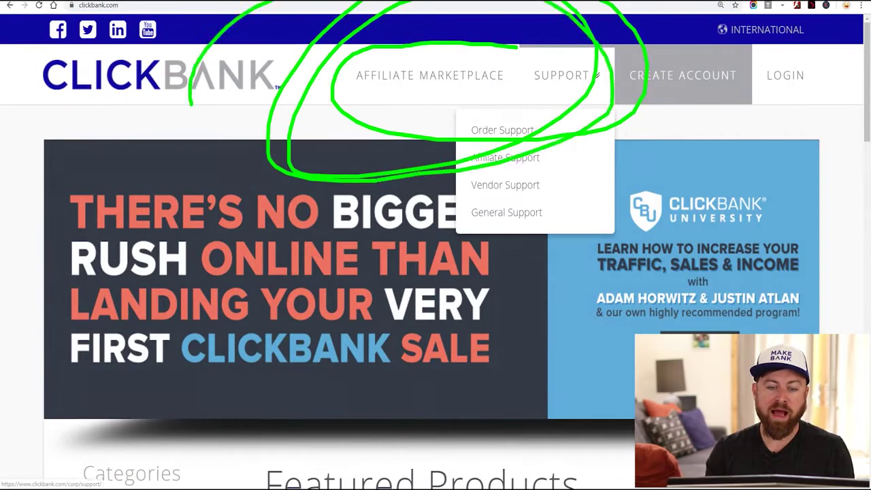
pyautogui.moveTo(255, 124); pyautogui.dragTo(264, 112)
pyautogui.click(429, 75)
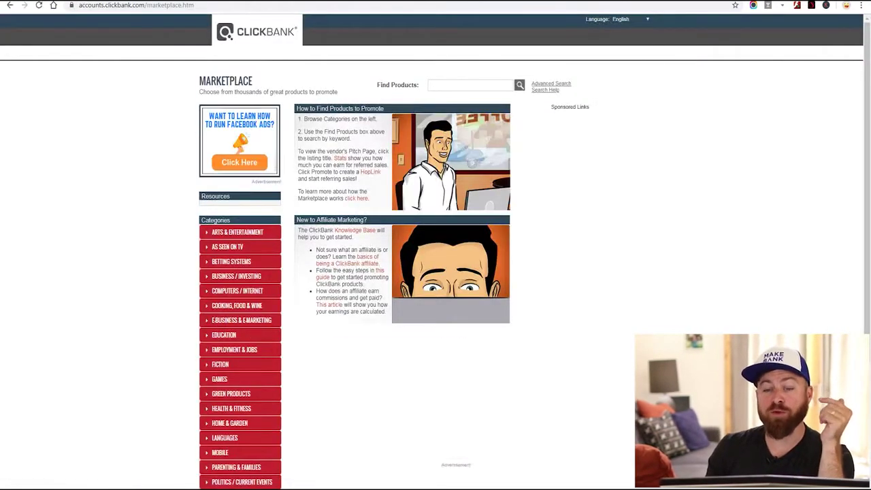
pyautogui.click(469, 85)
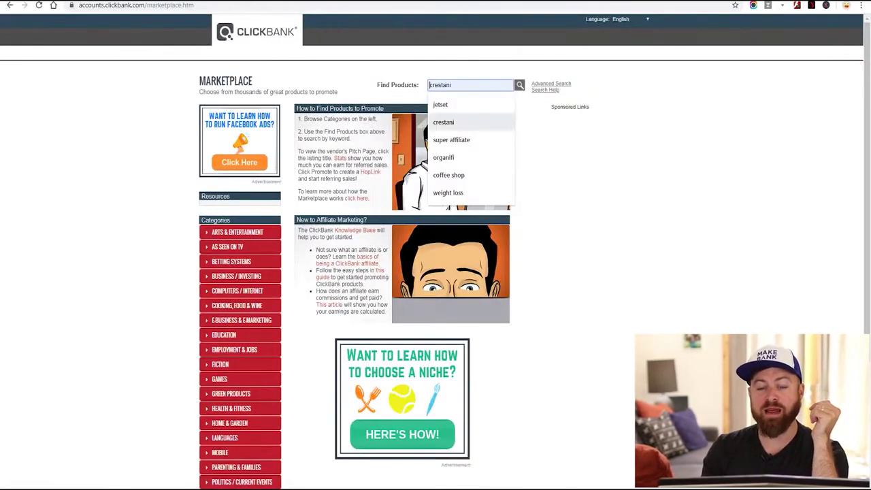
pyautogui.press('Return')
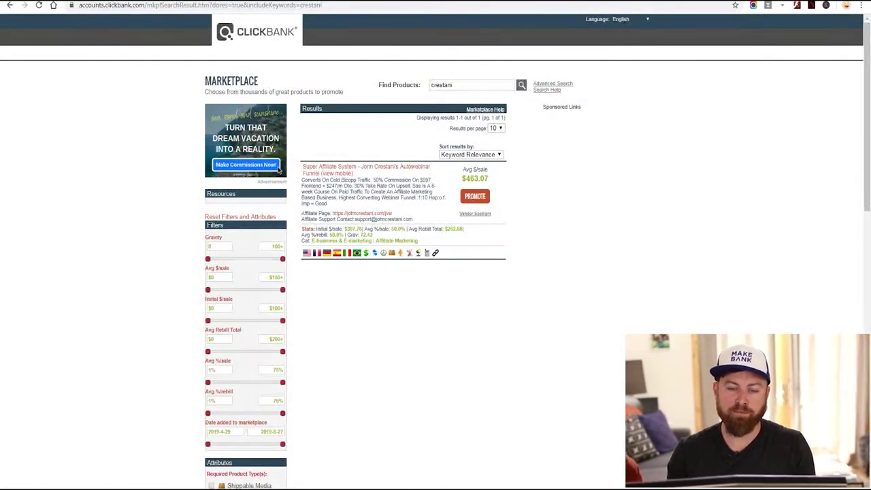
pyautogui.hotkey('alt', 'Left')
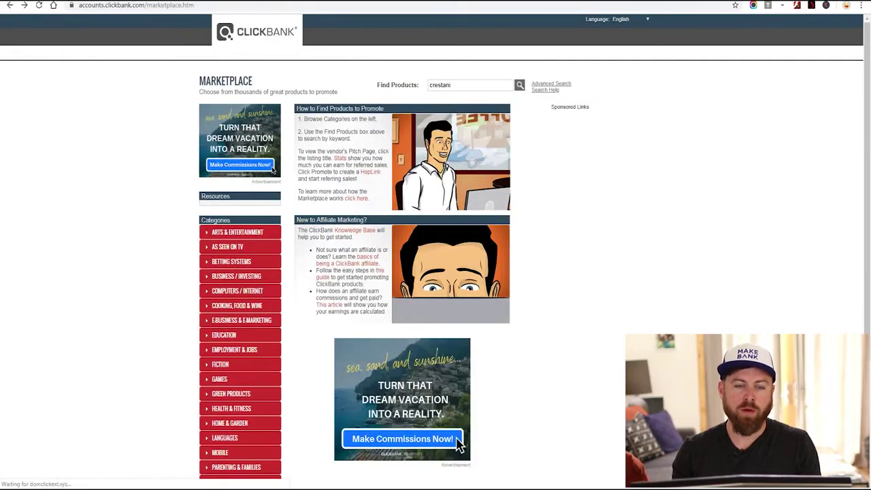
pyautogui.click(458, 444)
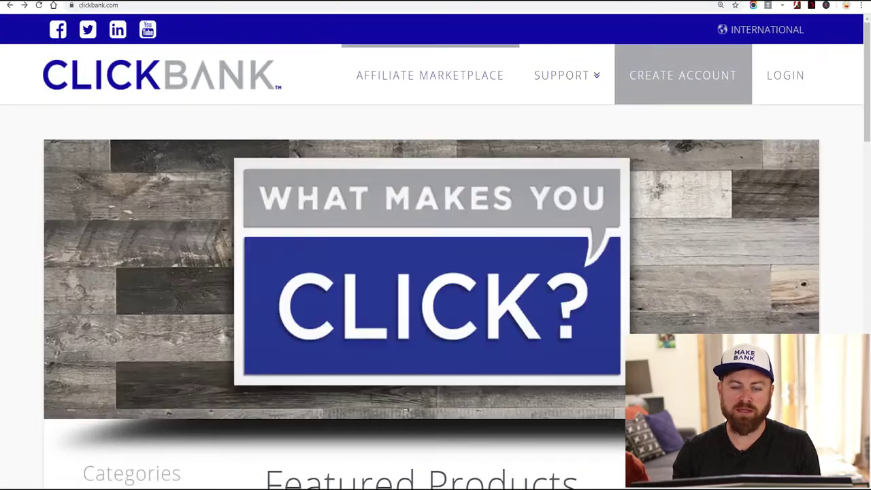
# Step: Open ClickBank's Affiliate Marketplace and search its products for "crestani"
pyautogui.click(429, 75)
pyautogui.click(470, 85)
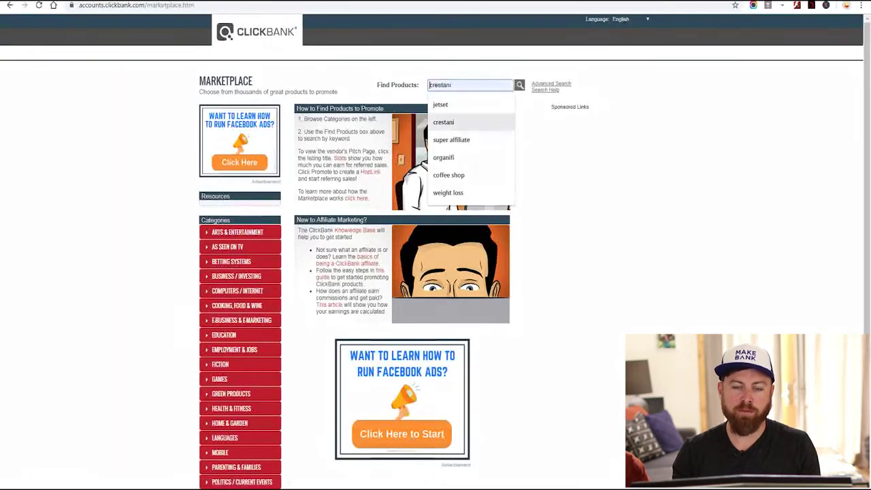
pyautogui.click(449, 121)
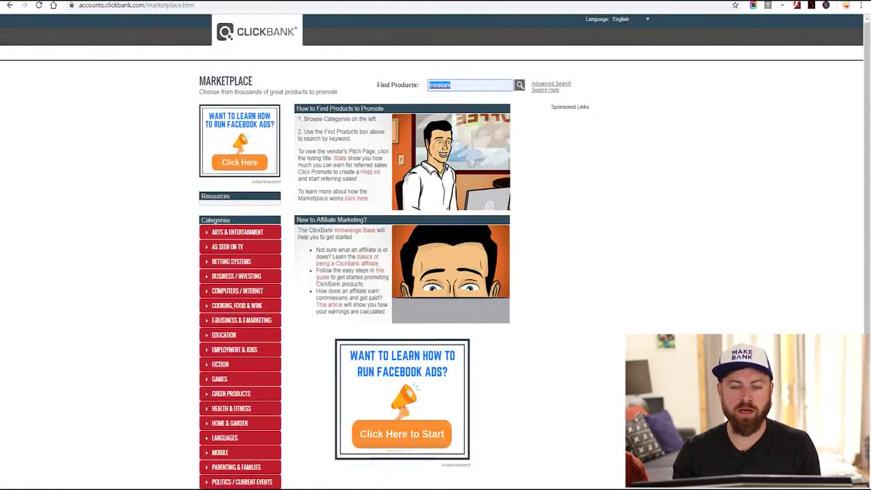
pyautogui.hotkey('ctrl', '+')
pyautogui.hotkey('ctrl', '+')
pyautogui.hotkey('ctrl', '+')
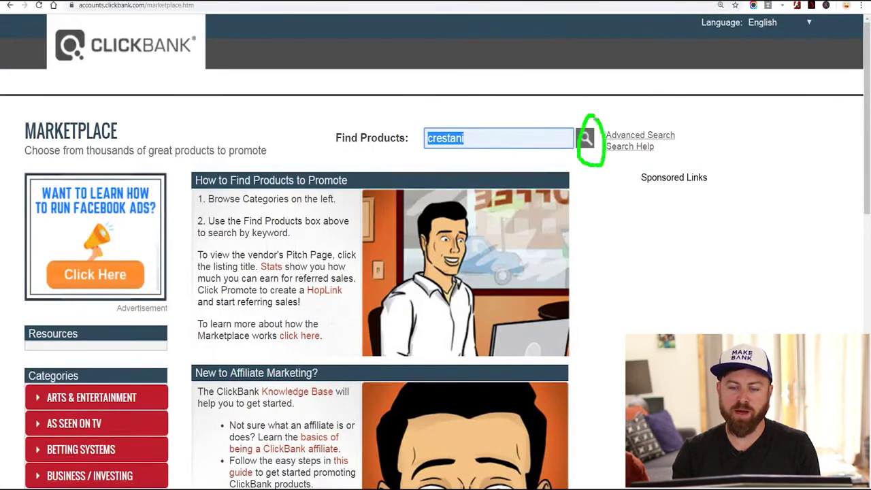
pyautogui.press('Return')
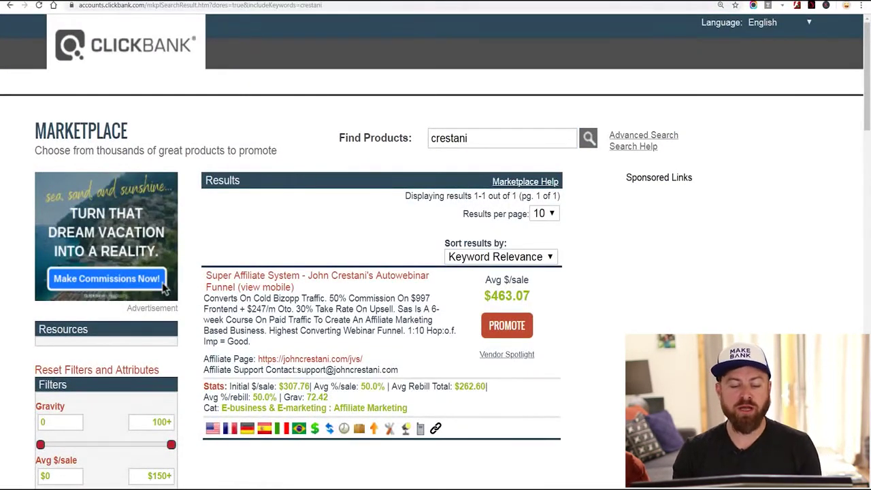
# Step: Open the affiliate page linked in the Super Affiliate System listing
pyautogui.hotkey('ctrl', '+')
pyautogui.hotkey('ctrl', '+')
pyautogui.scroll(-3, 200, 404)
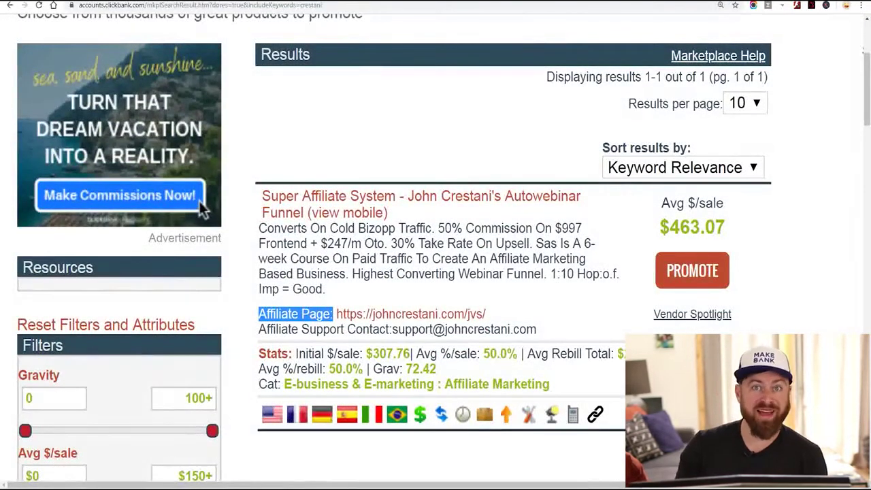
pyautogui.moveTo(502, 301); pyautogui.dragTo(313, 314)
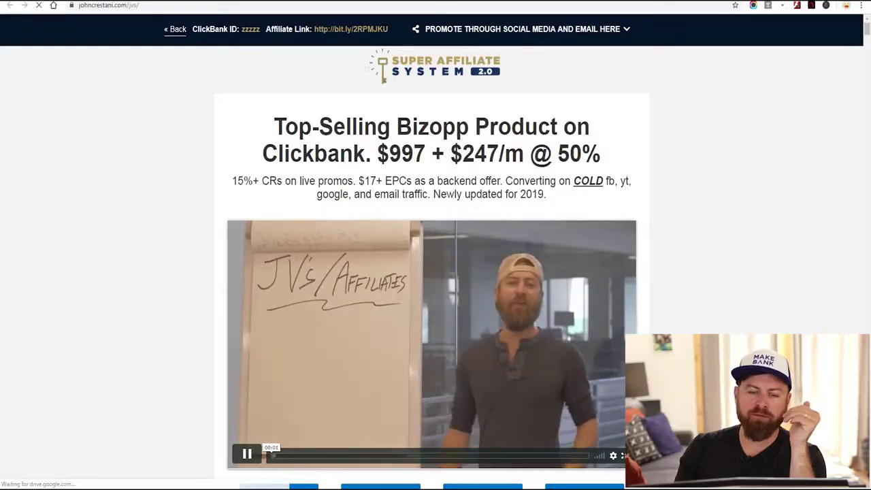
# Step: Review the Super Affiliate System affiliate page, including its promotion options, stats and training description
pyautogui.scroll(-2, 435, 272)
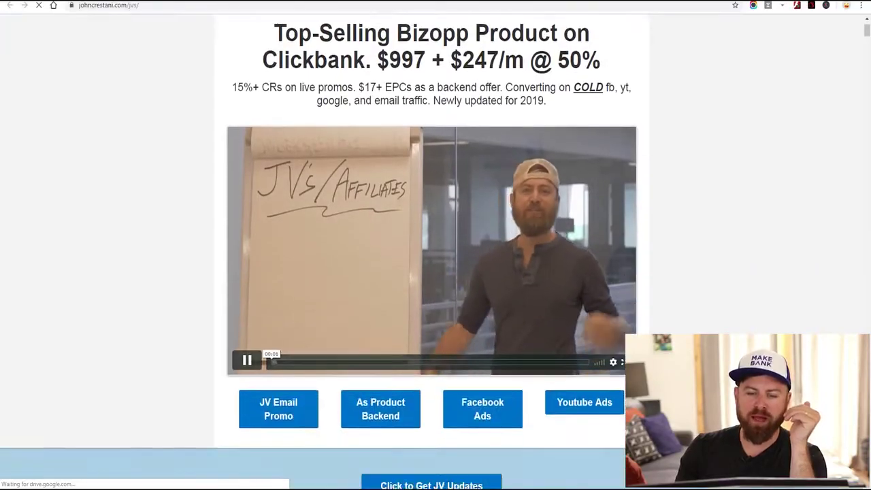
pyautogui.scroll(2, 436, 272)
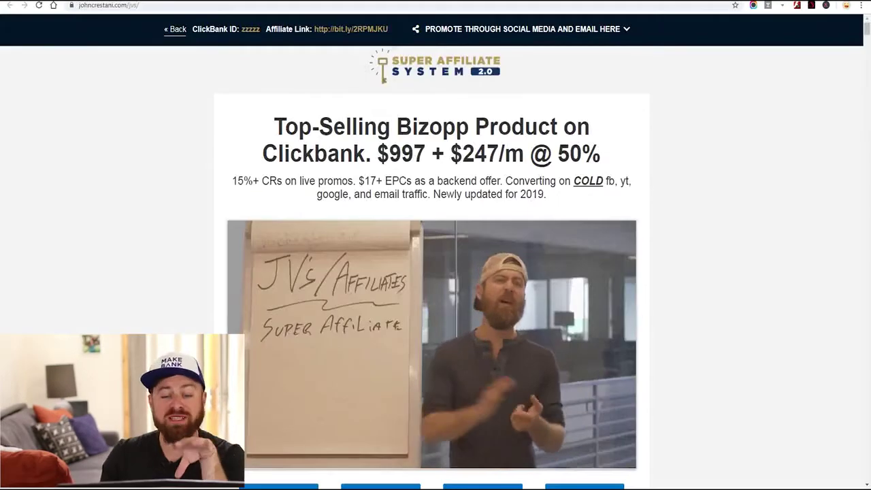
pyautogui.scroll(-20, 431, 272)
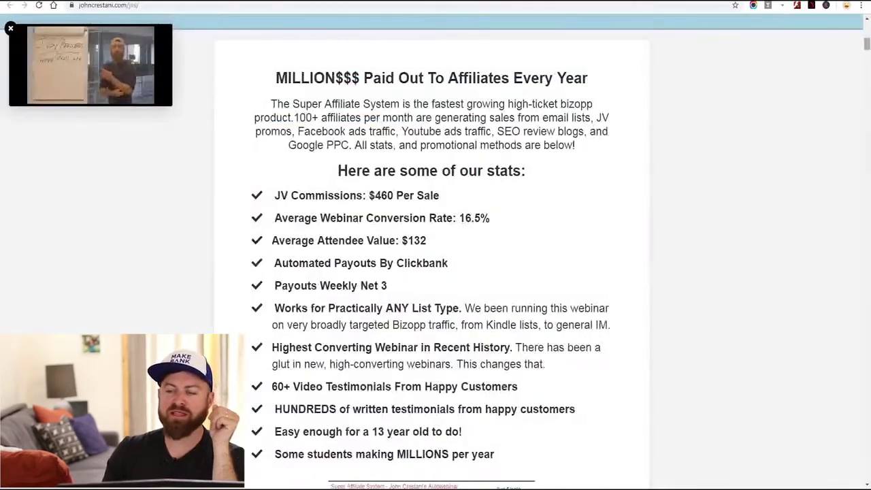
pyautogui.scroll(-20, 431, 272)
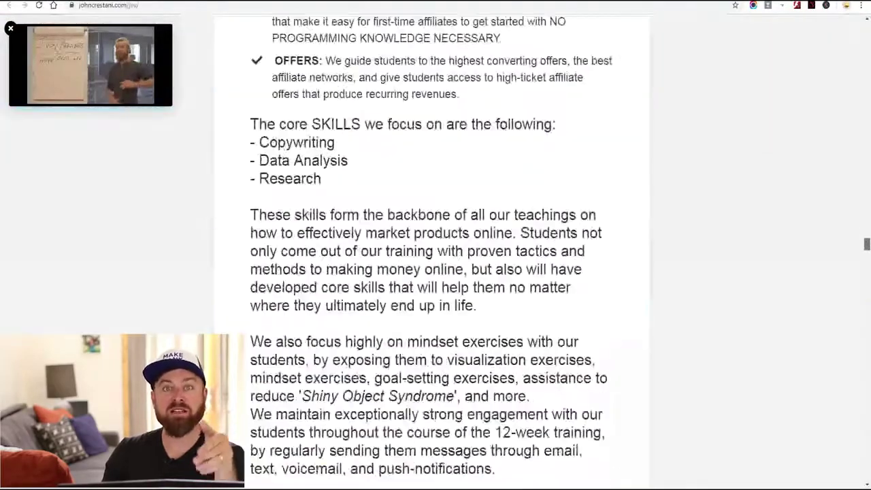
pyautogui.scroll(-12, 431, 272)
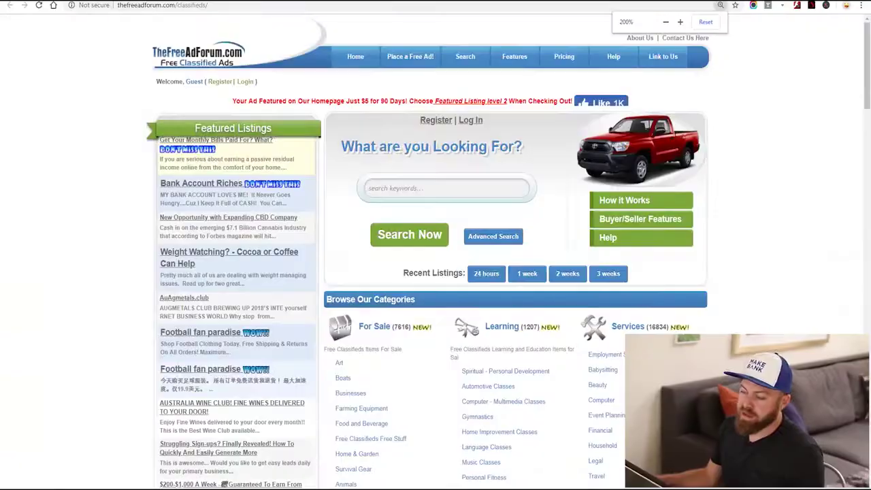
# Step: Look over TheFreeAdForum.com classifieds homepage and its login and registration page
pyautogui.hotkey('ctrl', '+')
pyautogui.hotkey('ctrl', '+')
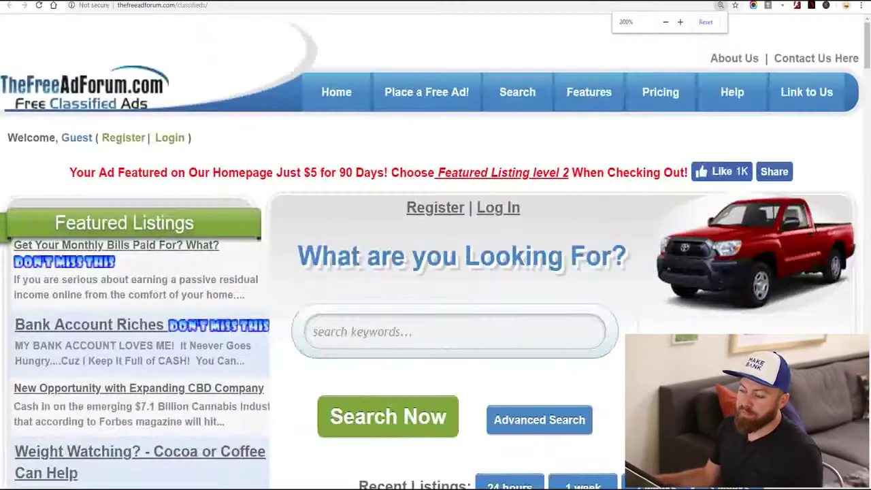
pyautogui.moveTo(293, 121)
pyautogui.mouseDown()
pyautogui.moveTo(183, 74)
pyautogui.moveTo(33, 233)
pyautogui.moveTo(4, 29)
pyautogui.moveTo(212, 141)
pyautogui.mouseUp()
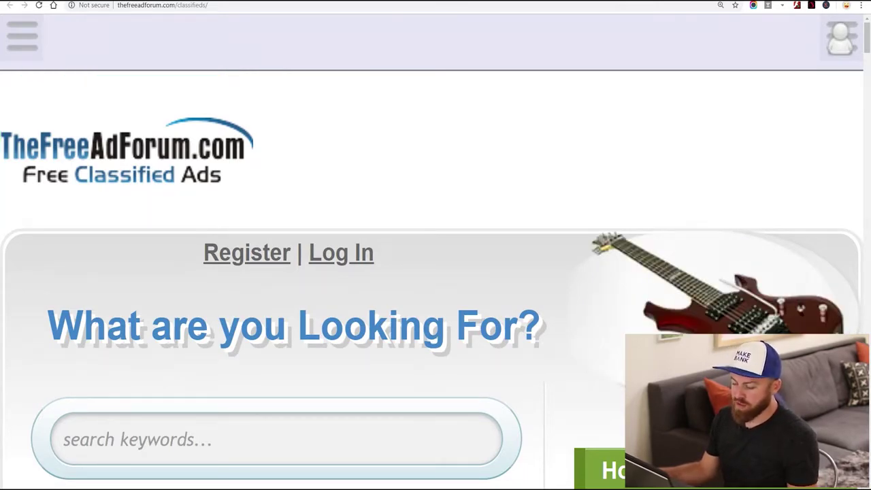
pyautogui.hotkey('ctrl', '0')
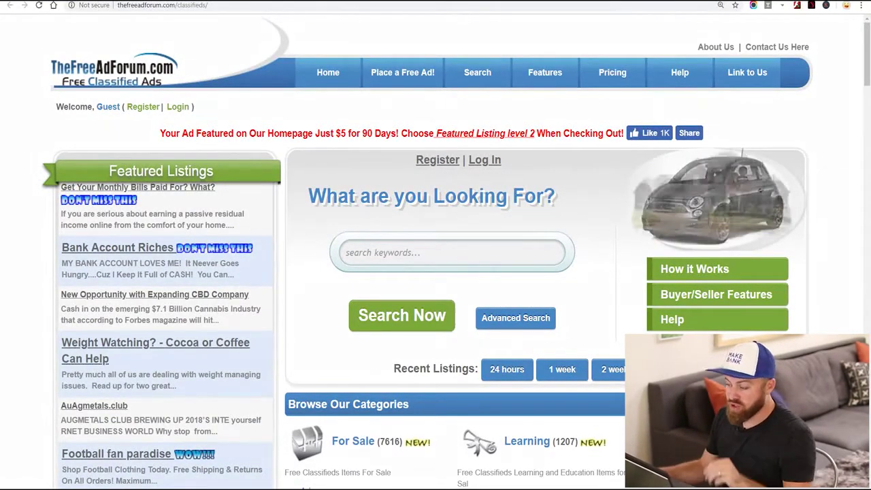
pyautogui.hotkey('ctrl', '+')
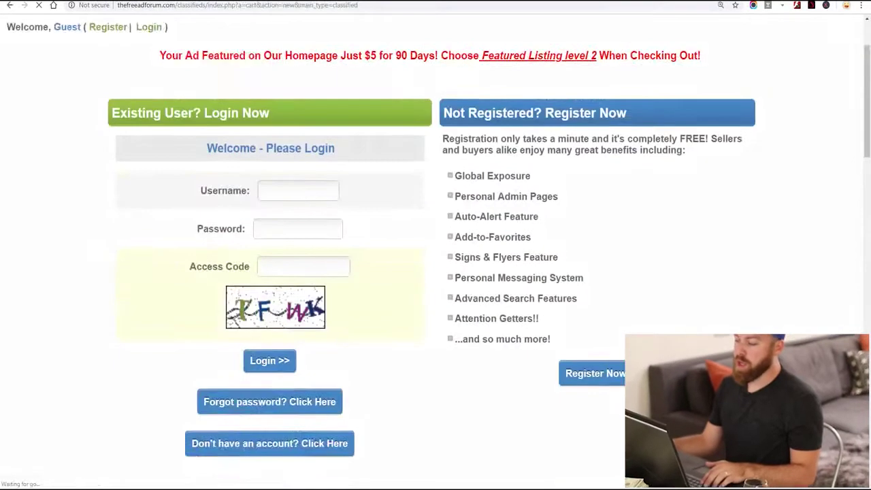
pyautogui.scroll(-3, 435, 272)
pyautogui.scroll(3, 436, 272)
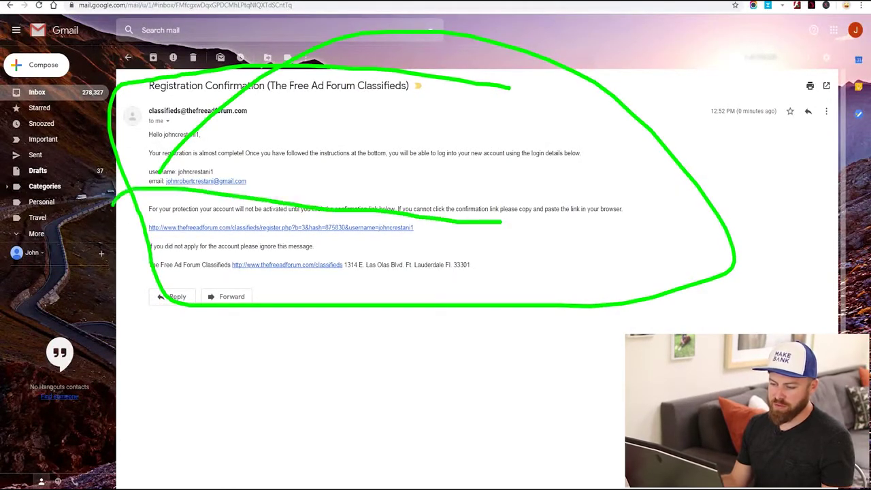
# Step: Activate the new TheFreeAdForum account through the confirmation link in the registration email, and start placing an ad
pyautogui.click(280, 227)
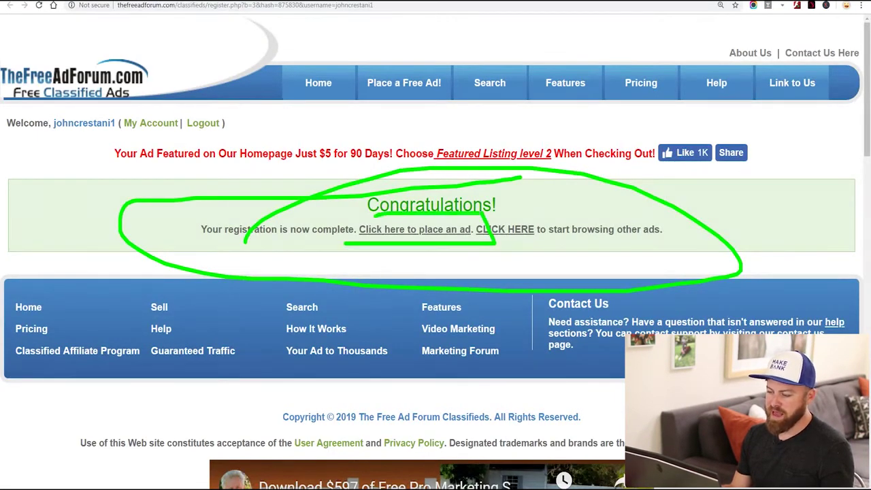
pyautogui.press('Escape')
pyautogui.click(415, 229)
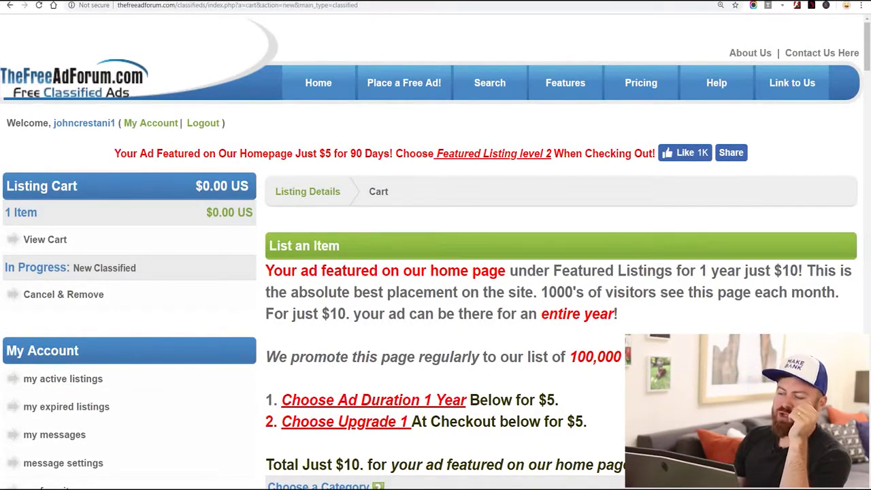
# Step: Read the featured-ad offer on the List an Item page and view the main category choices
pyautogui.scroll(-3, 435, 272)
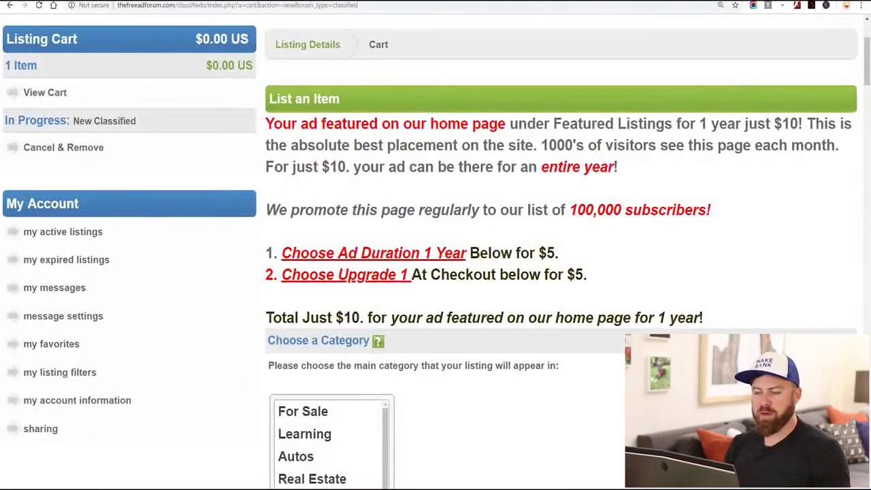
pyautogui.moveTo(266, 123); pyautogui.dragTo(617, 167)
pyautogui.click(340, 159)
pyautogui.moveTo(265, 318); pyautogui.dragTo(640, 317)
pyautogui.click(640, 318)
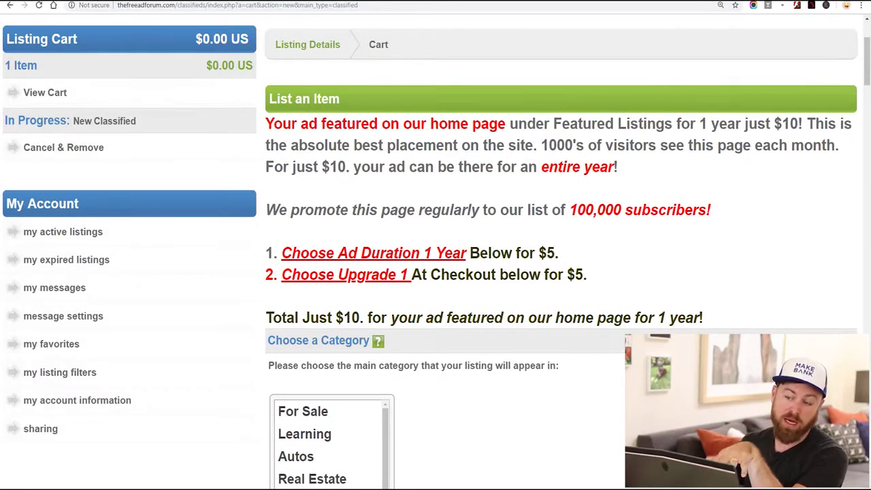
pyautogui.scroll(-3, 435, 272)
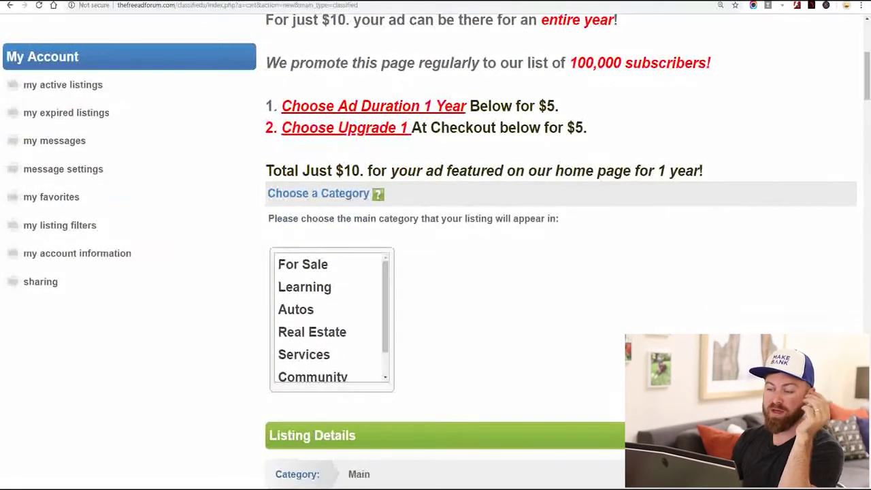
pyautogui.scroll(2, 436, 272)
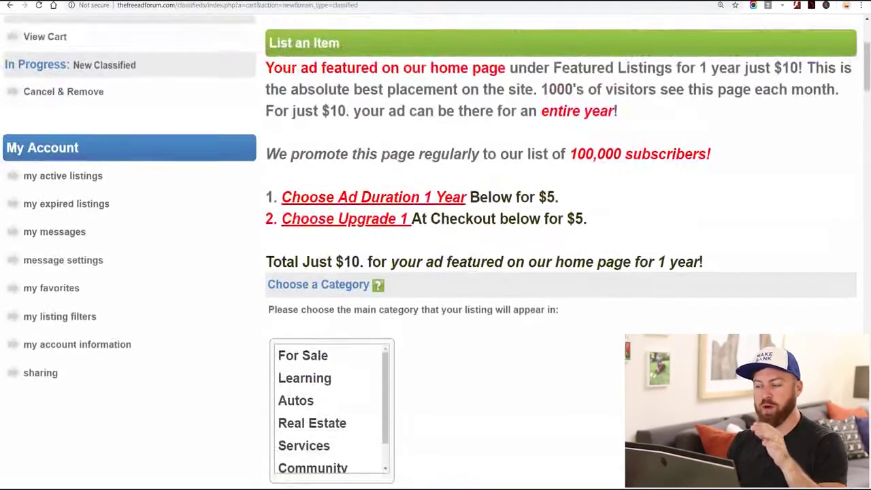
# Step: Look over the main category choices for the listing and the top of the Super Affiliate System affiliate page
pyautogui.scroll(-2, 436, 272)
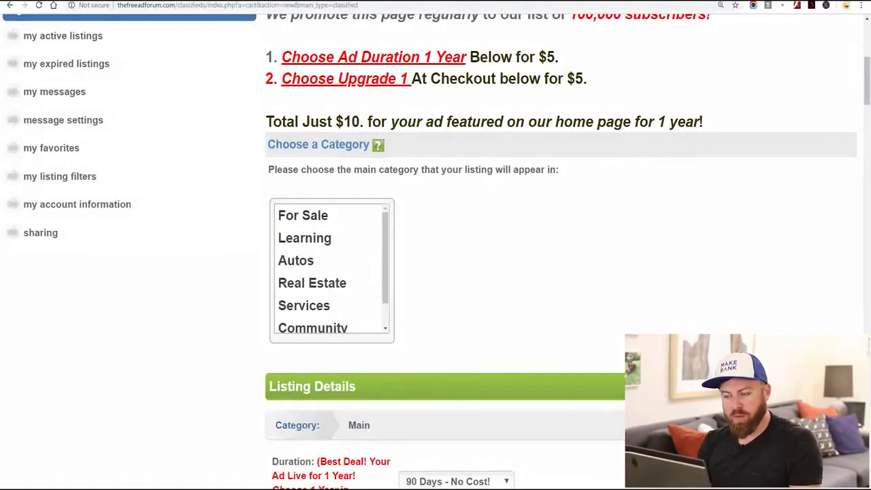
pyautogui.scroll(-1, 436, 272)
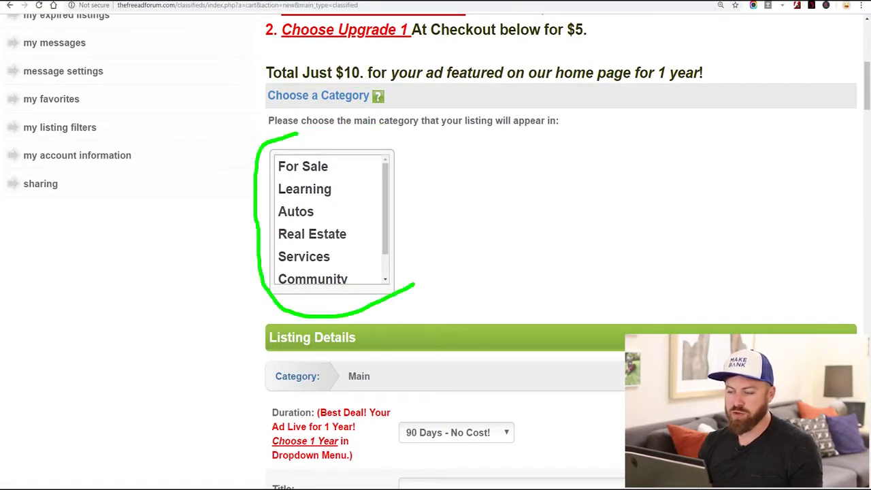
pyautogui.moveTo(385, 208)
pyautogui.mouseDown()
pyautogui.moveTo(384, 227)
pyautogui.moveTo(385, 214)
pyautogui.mouseUp()
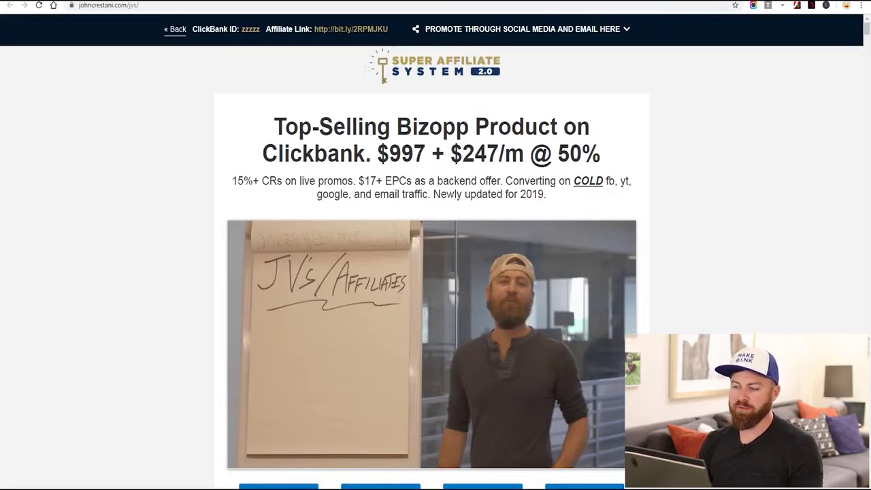
pyautogui.scroll(-1, 431, 272)
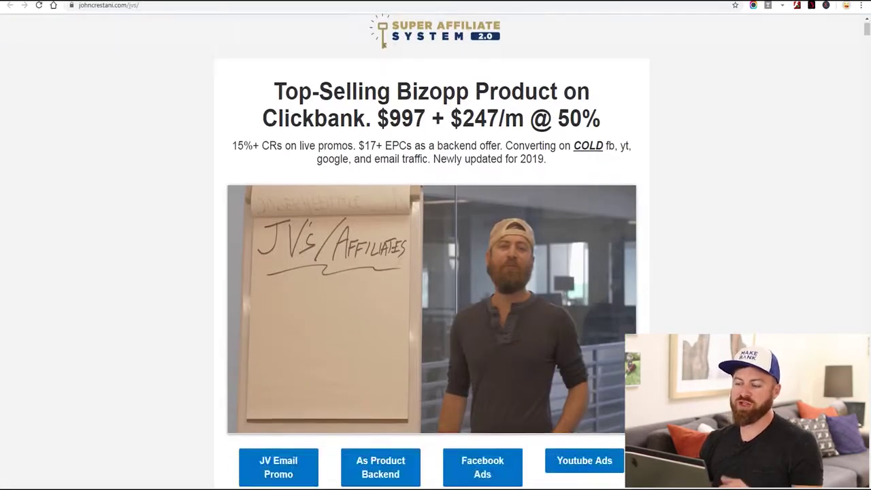
pyautogui.scroll(1, 431, 272)
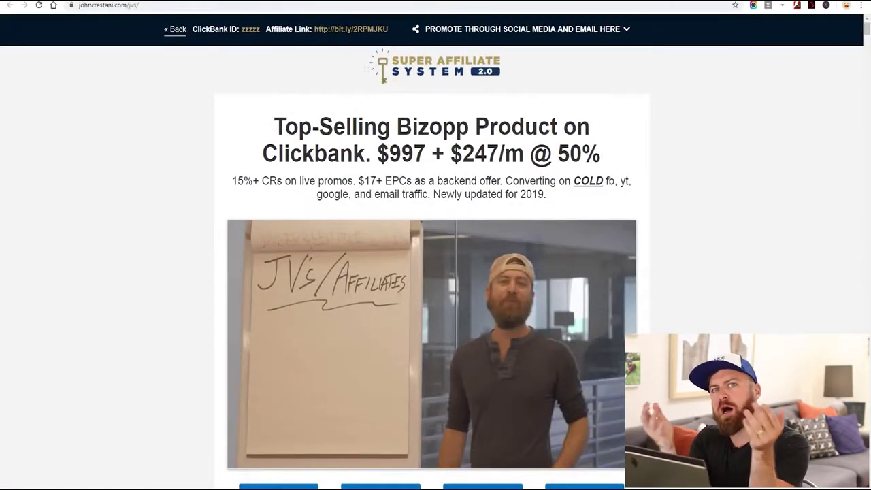
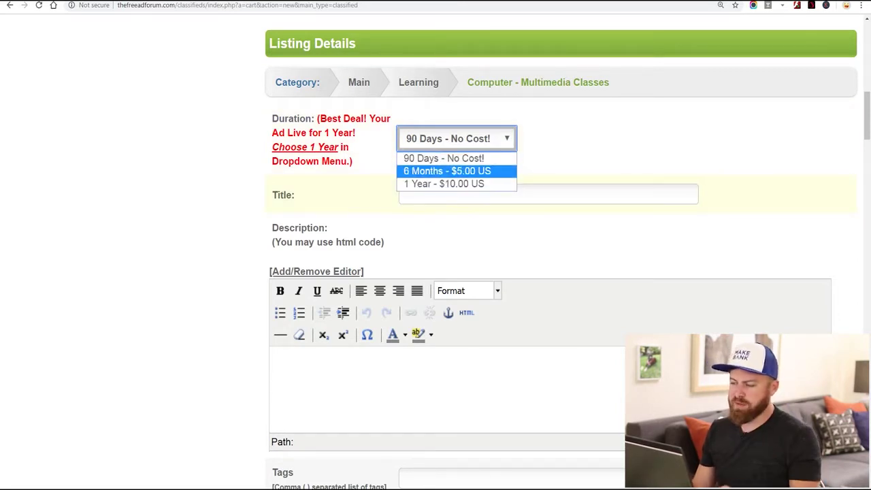
# Step: Set the ad duration to 90 Days - No Cost! and review the title ideas in the Notepad notes
pyautogui.click(444, 157)
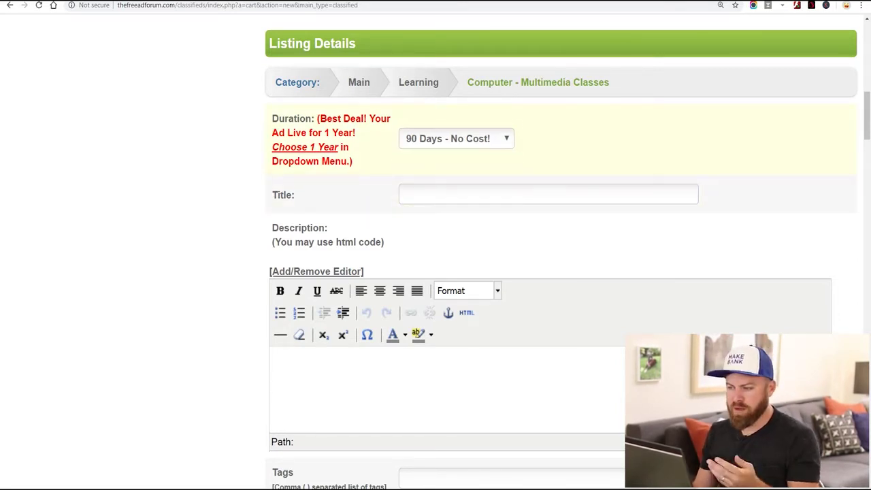
pyautogui.click(403, 193)
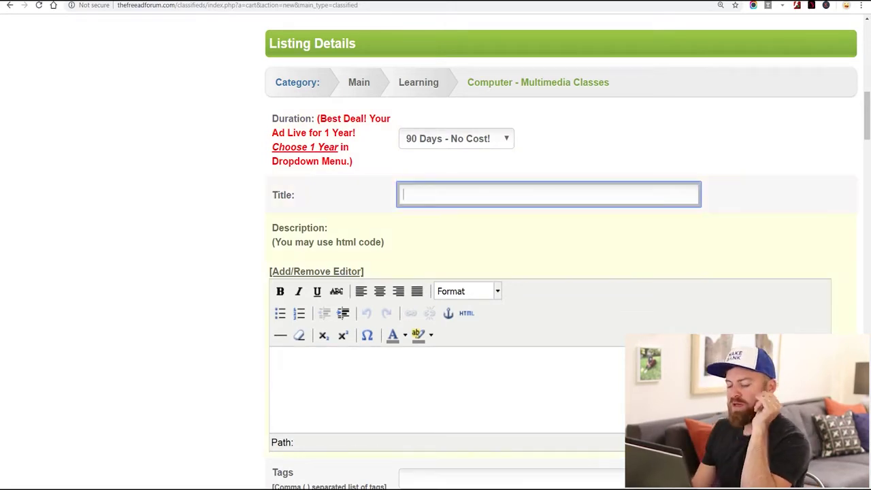
pyautogui.hotkey('alt', 'Tab')
pyautogui.click(107, 116)
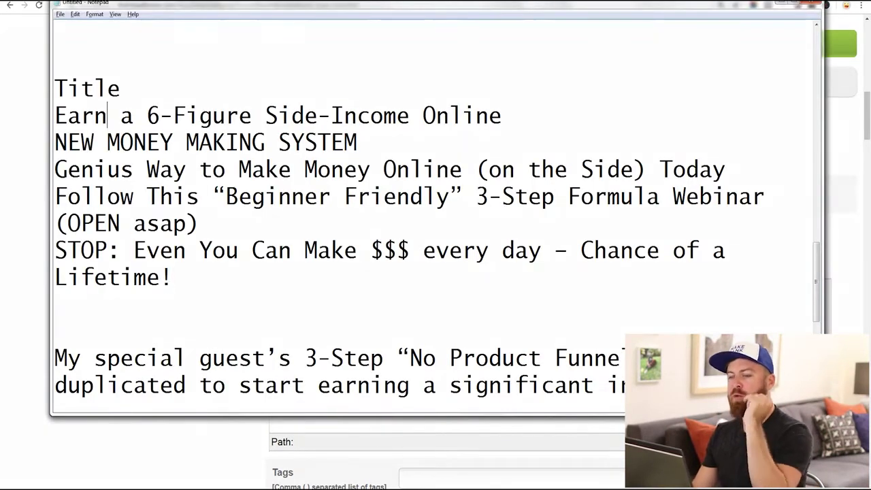
pyautogui.moveTo(107, 116); pyautogui.dragTo(357, 142)
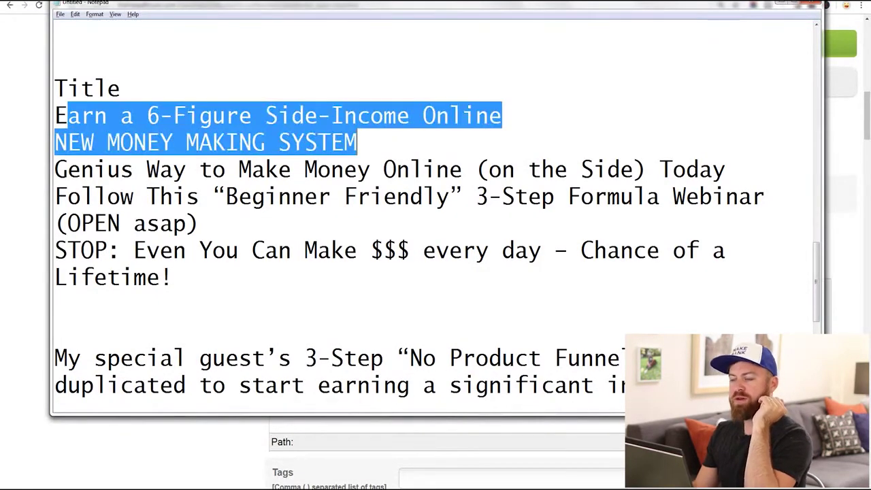
pyautogui.click(462, 116)
pyautogui.moveTo(55, 116); pyautogui.dragTo(501, 115)
pyautogui.moveTo(357, 142); pyautogui.dragTo(725, 169)
pyautogui.moveTo(54, 196); pyautogui.dragTo(199, 224)
pyautogui.click(172, 277)
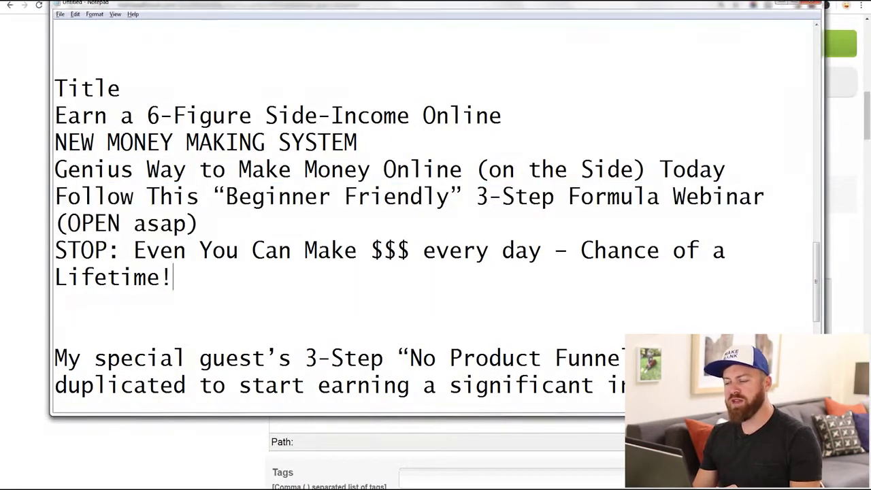
# Step: Copy "Earn a 6-Figure Side-Income Online" from the Notepad notes into the ad title and append "(FREE Training!!!)"
pyautogui.moveTo(55, 142); pyautogui.dragTo(278, 143)
pyautogui.moveTo(54, 116); pyautogui.dragTo(502, 116)
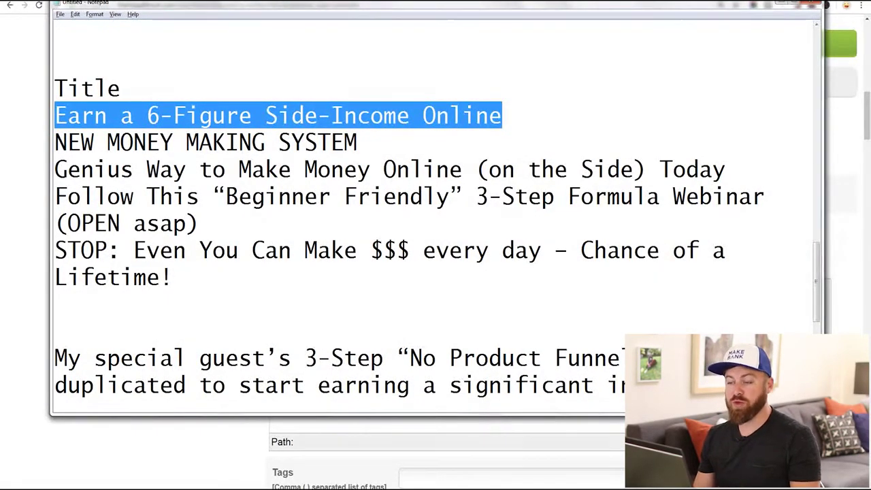
pyautogui.rightClick(189, 112)
pyautogui.click(211, 143)
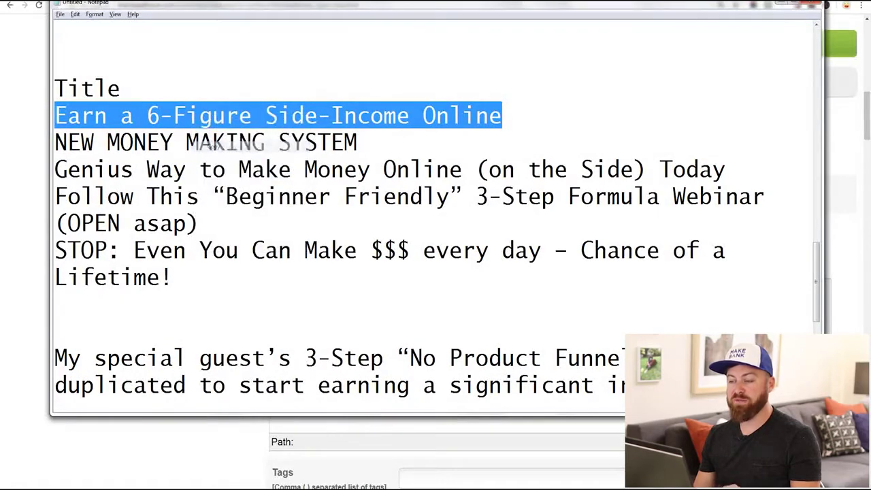
pyautogui.hotkey('alt', 'Tab')
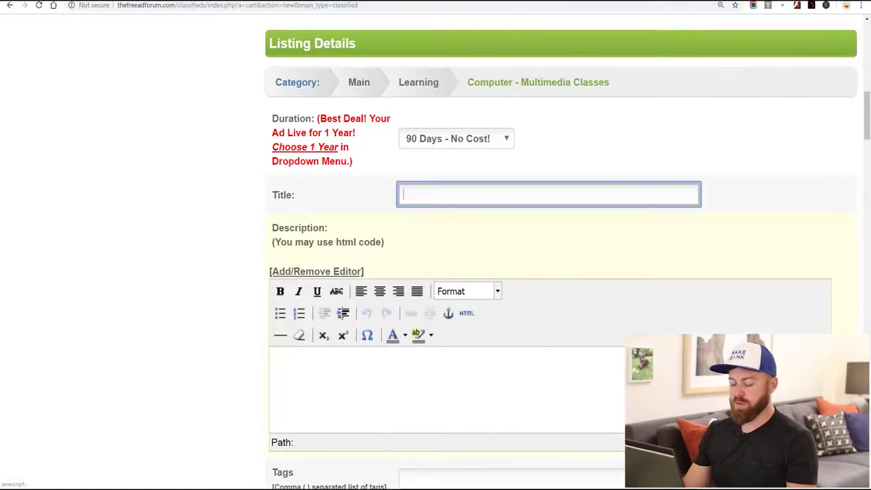
pyautogui.hotkey('ctrl', 'v')
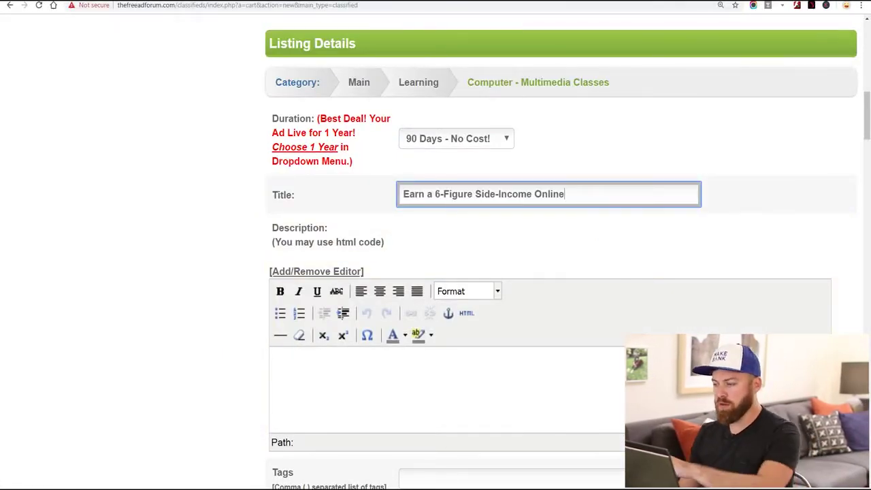
pyautogui.write('(Free Trainih')
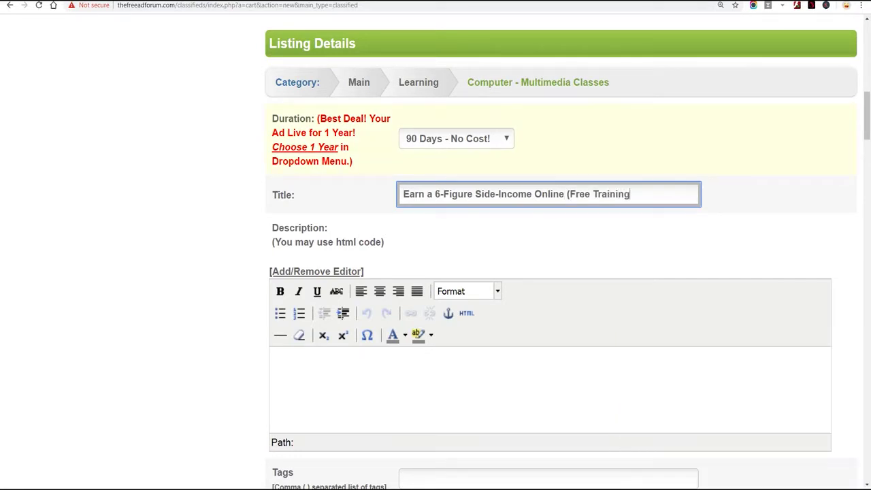
pyautogui.write('g')
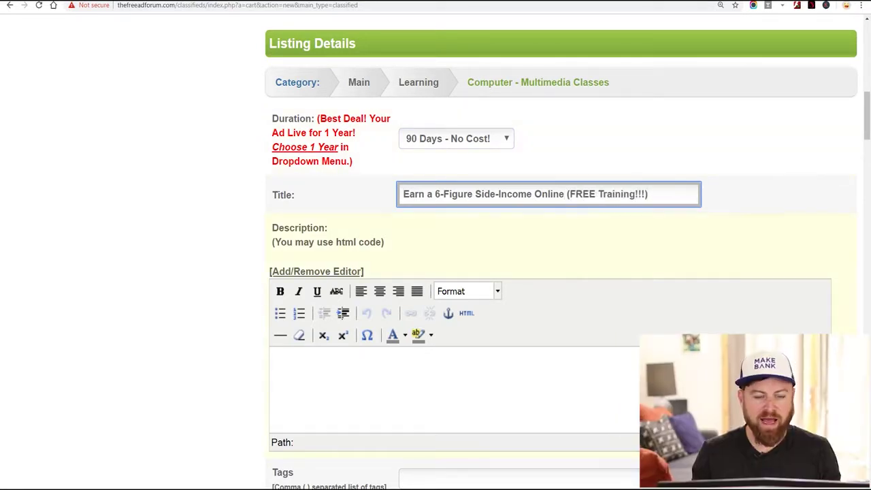
# Step: Copy the paragraph about the 3-Step "No Product Funnel" from the Notepad notes for the ad description
pyautogui.scroll(-2, 435, 272)
pyautogui.click(275, 262)
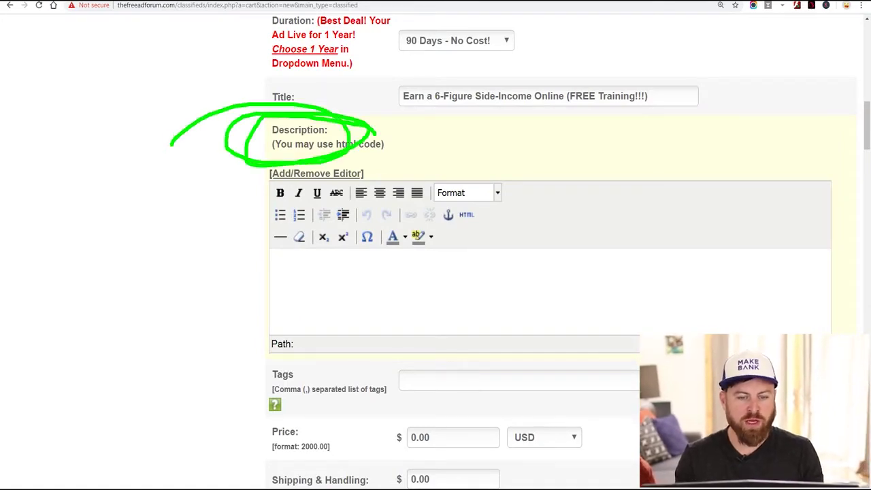
pyautogui.hotkey('alt', 'Tab')
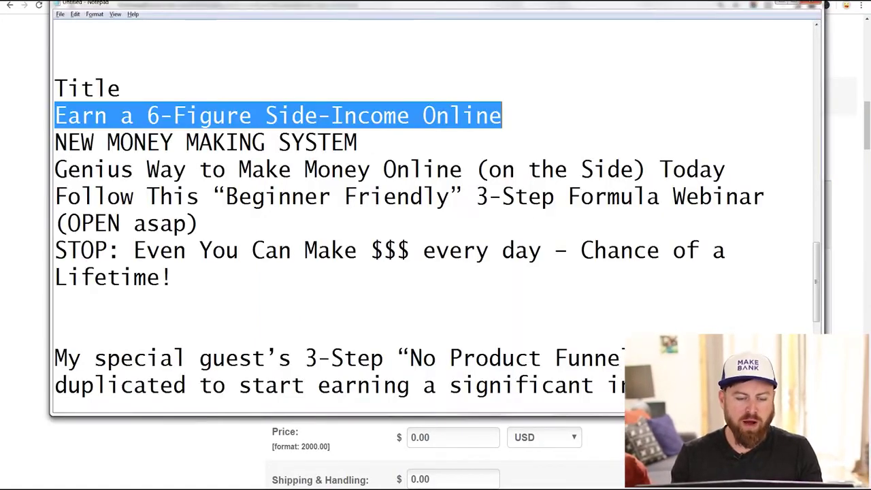
pyautogui.click(175, 276)
pyautogui.scroll(-3, 435, 218)
pyautogui.scroll(1, 435, 218)
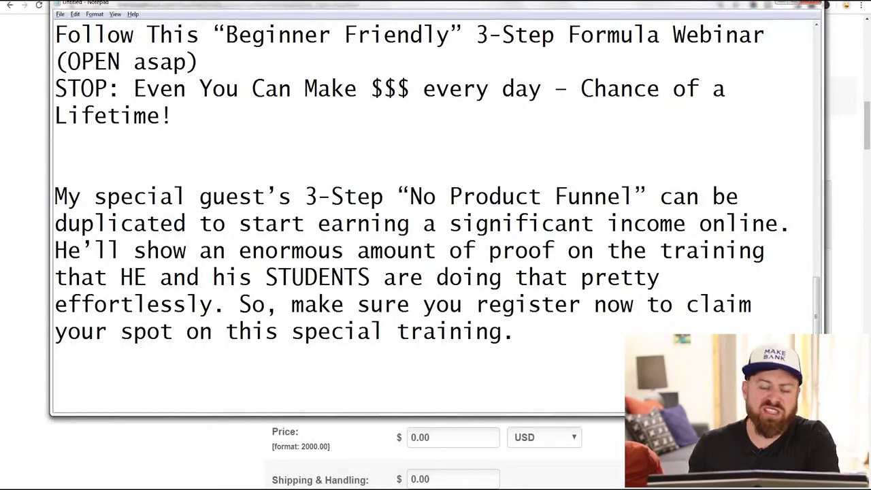
pyautogui.moveTo(55, 196)
pyautogui.mouseDown()
pyautogui.moveTo(594, 196)
pyautogui.moveTo(54, 168)
pyautogui.moveTo(711, 250)
pyautogui.moveTo(528, 330)
pyautogui.moveTo(55, 196)
pyautogui.mouseUp()
pyautogui.click(527, 331)
pyautogui.rightClick(111, 193)
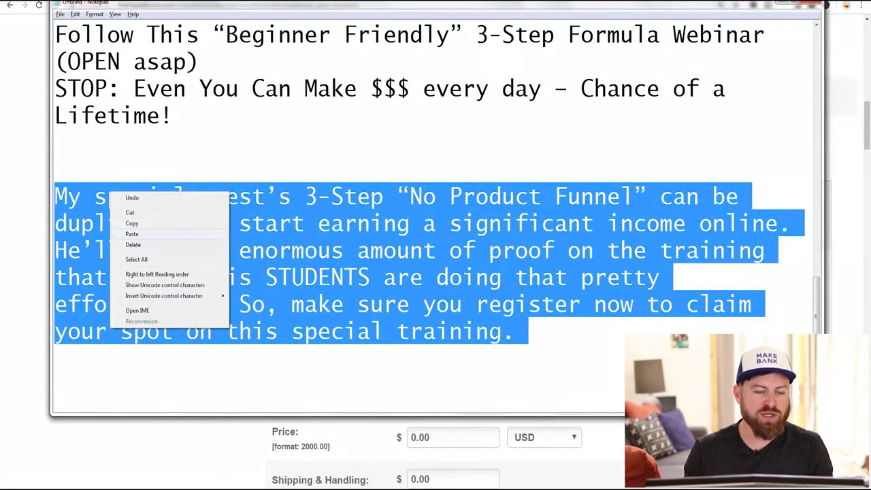
pyautogui.click(132, 223)
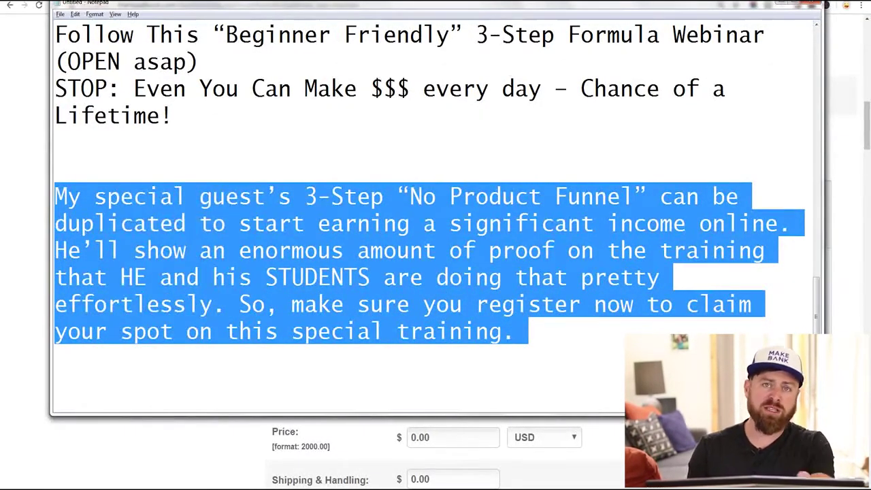
# Step: Look through the stats and YouTube ad swipes on the Super Affiliate System affiliate page
pyautogui.click(606, 223)
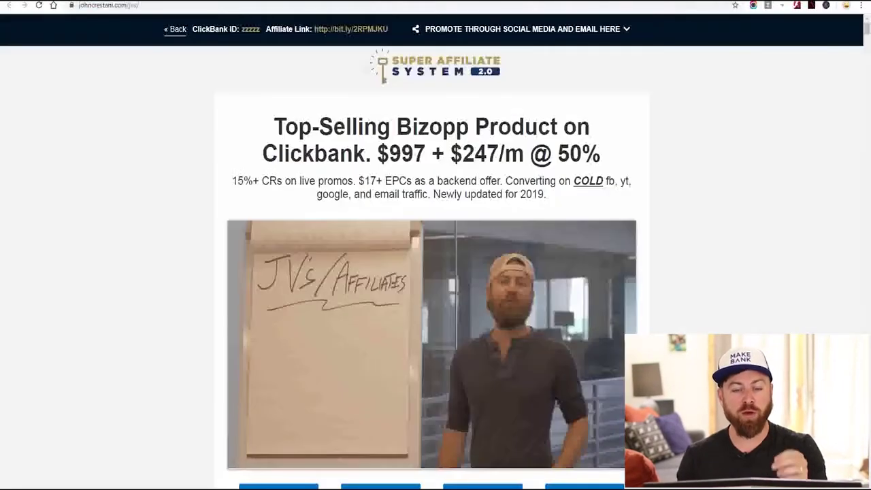
pyautogui.scroll(-12, 435, 272)
pyautogui.scroll(-6, 431, 272)
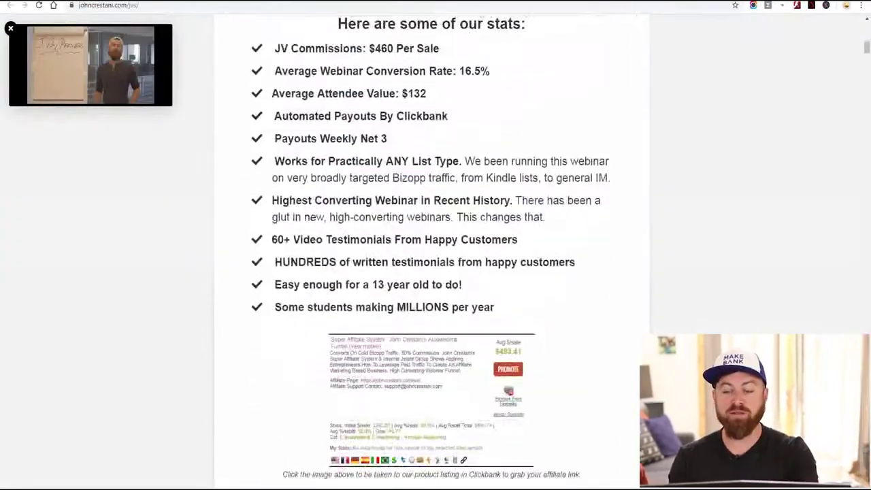
pyautogui.scroll(-6, 432, 272)
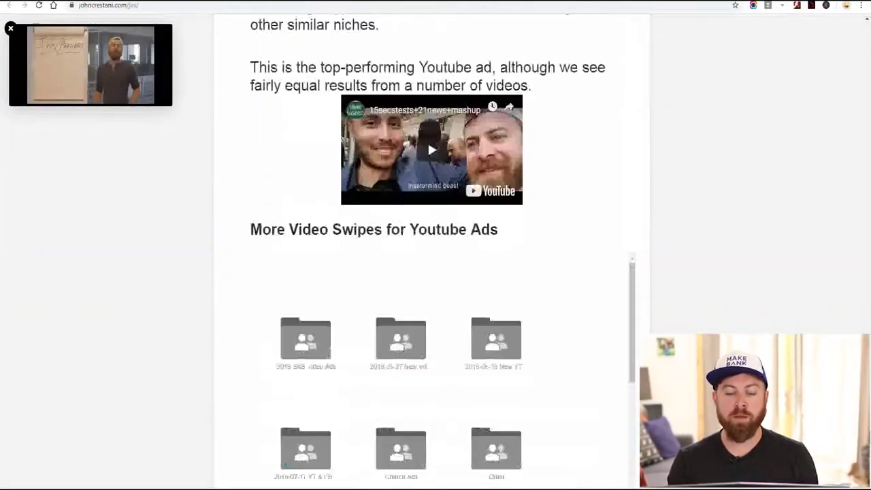
pyautogui.scroll(-1, 427, 102)
pyautogui.scroll(-2, 427, 102)
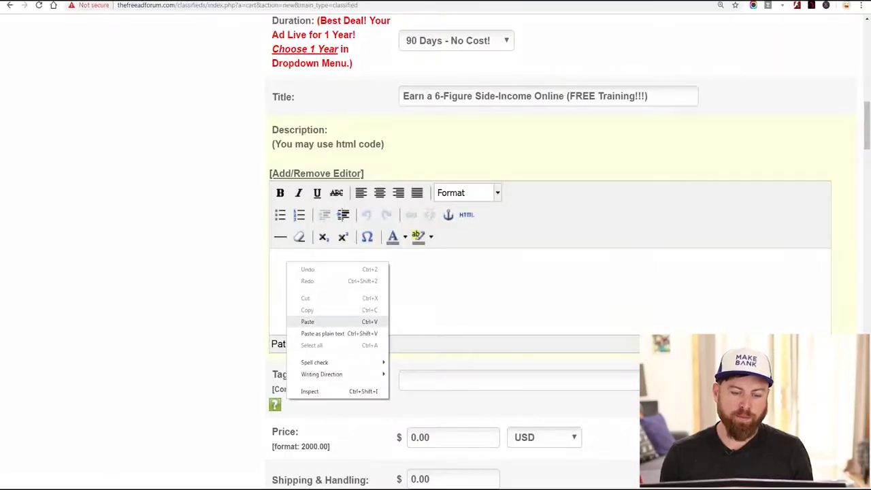
# Step: Paste the copied paragraph into the ad description and add a new line reading "Signup for the free training HERE,"
pyautogui.click(308, 321)
pyautogui.hotkey('ctrl', 'a')
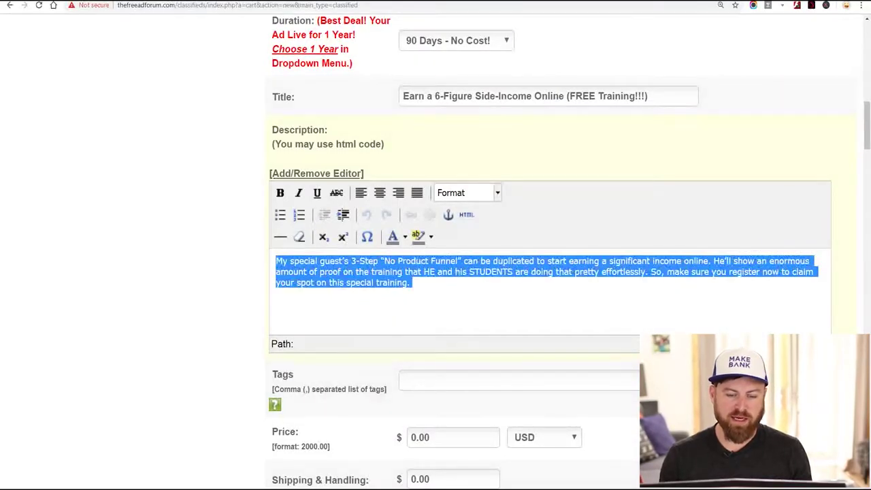
pyautogui.click(411, 282)
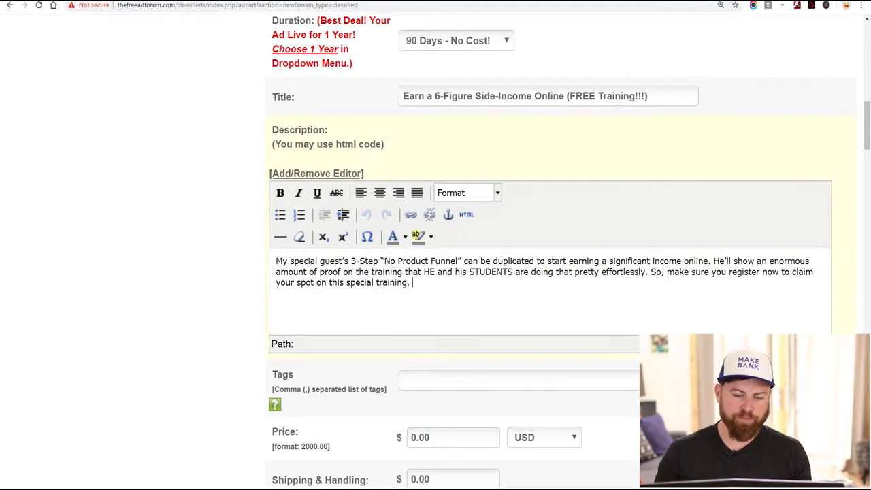
pyautogui.press('Return')
pyautogui.write('Signu')
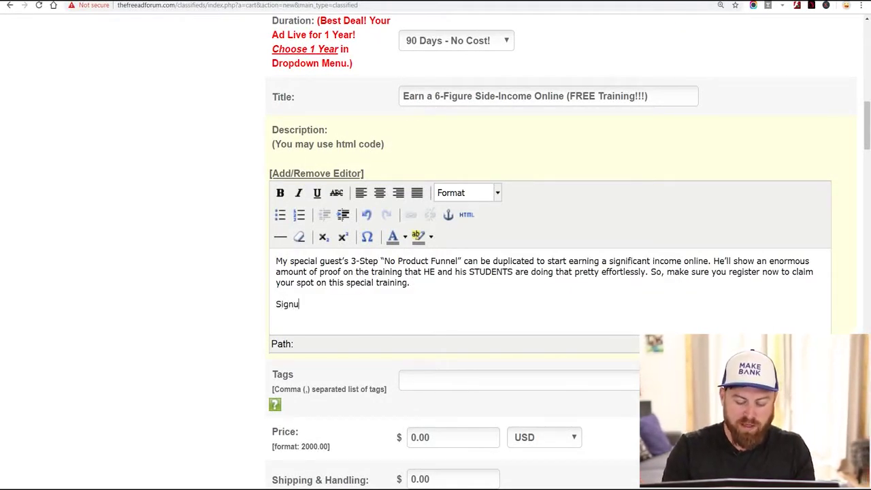
pyautogui.write('p for the free training HERE,')
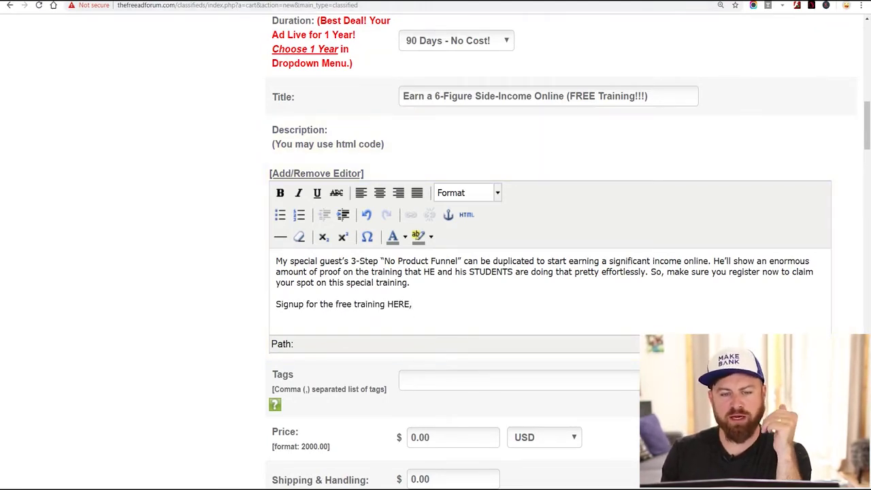
# Step: Generate a ClickBank HopLink for Super Affiliate System with the default landing page and the tracking ID freeadforum
pyautogui.hotkey('ctrl', 'Tab')
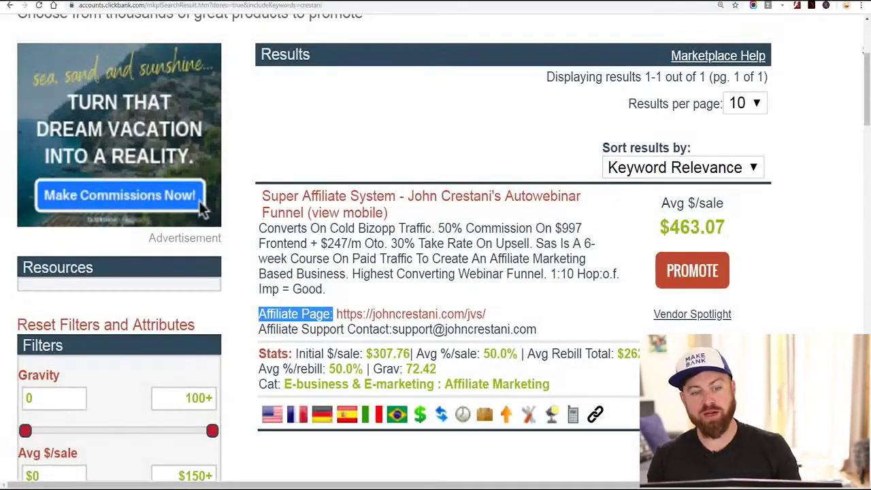
pyautogui.scroll(3, 435, 245)
pyautogui.scroll(-4, 435, 245)
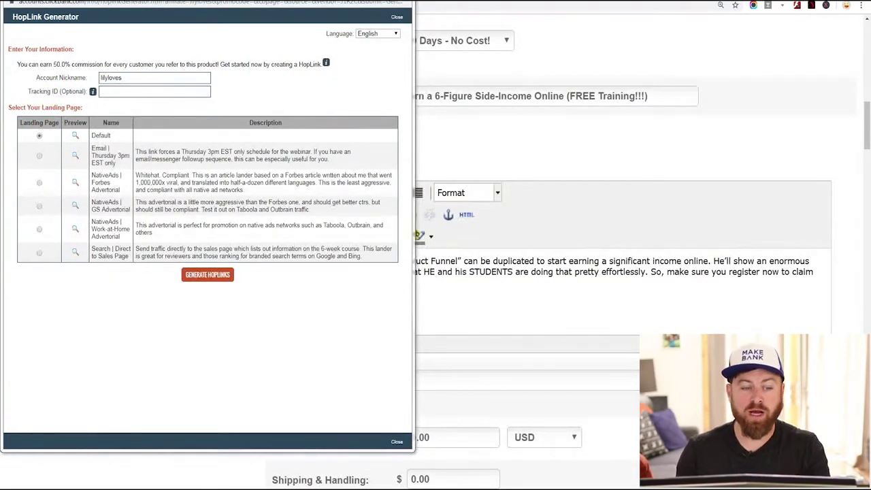
pyautogui.click(154, 91)
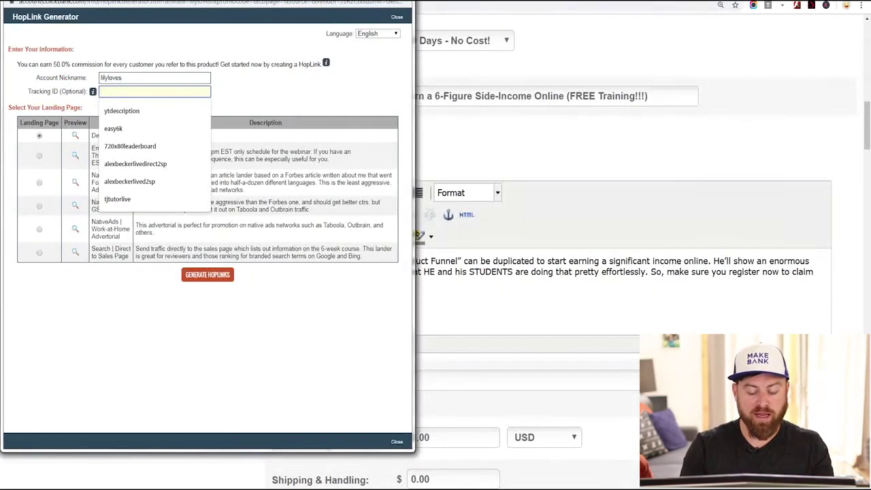
pyautogui.write('freeadforum')
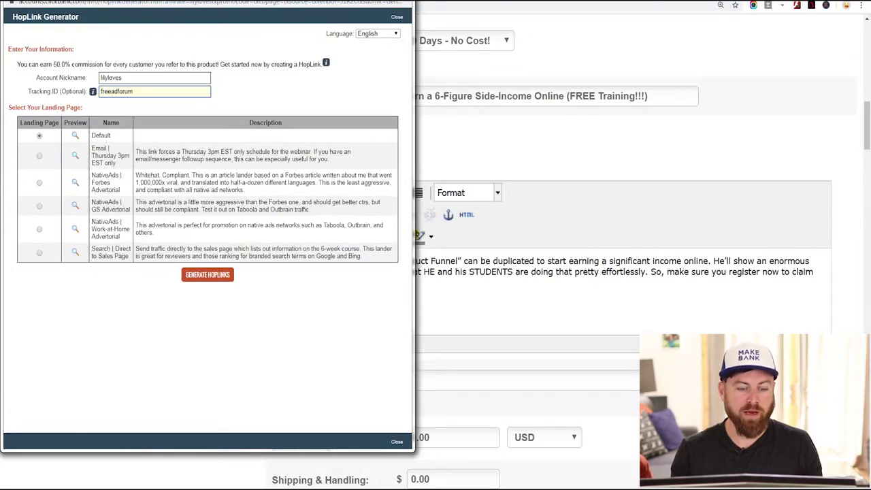
pyautogui.press('Return')
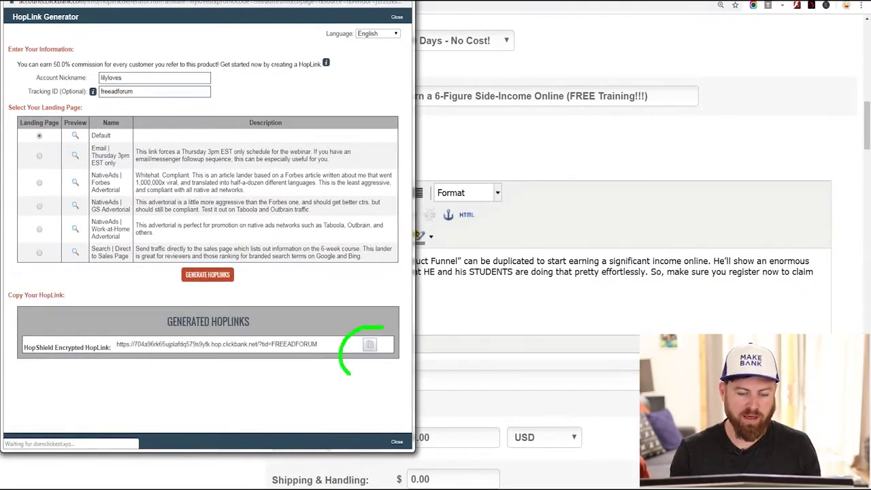
# Step: Add a "Clickbank Link" heading above the title ideas in the Notepad notes and paste the generated HopLink beneath it
pyautogui.hotkey('alt', 'Tab')
pyautogui.scroll(3, 435, 218)
pyautogui.click(56, 114)
pyautogui.scroll(-1, 435, 204)
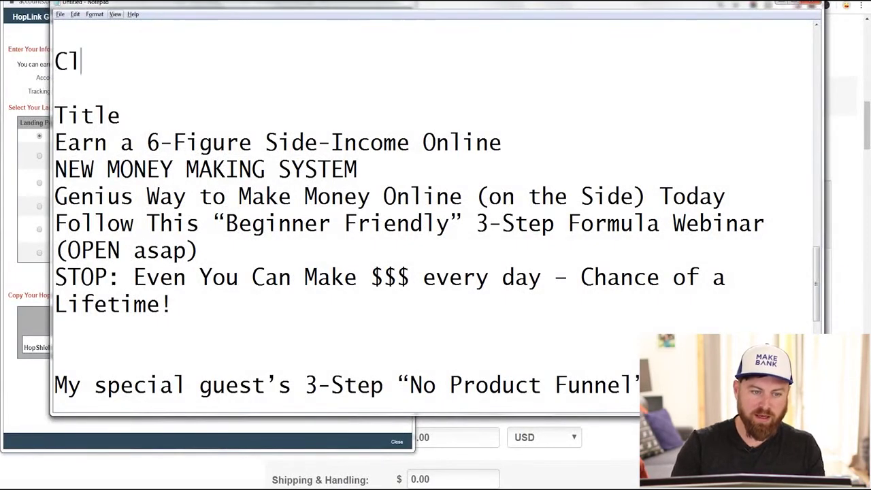
pyautogui.write('ickbank Link')
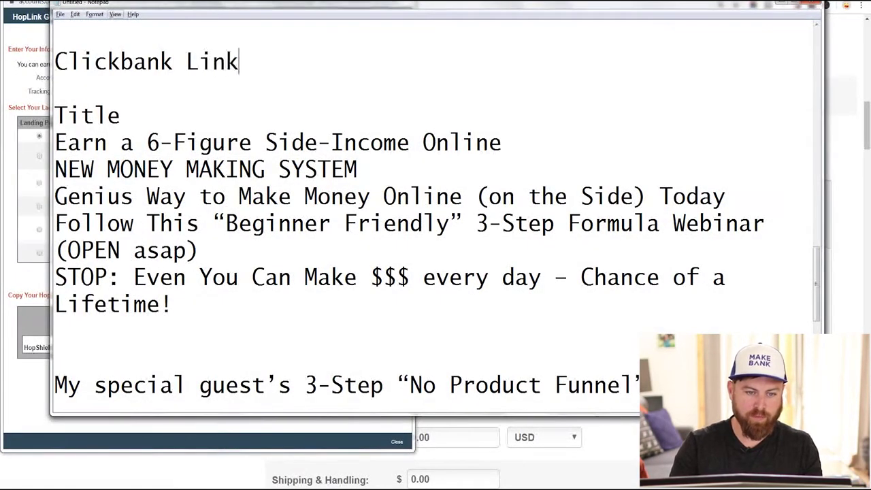
pyautogui.press('Return')
pyautogui.hotkey('ctrl', 'v')
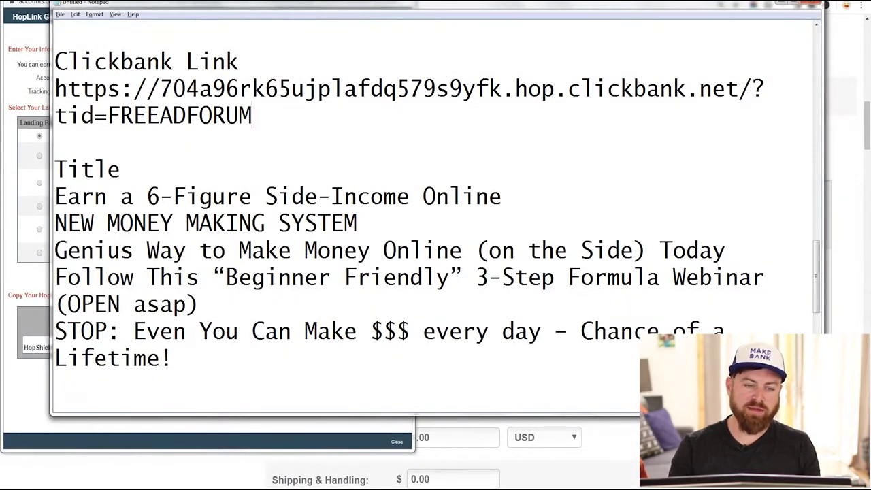
pyautogui.press('Return')
pyautogui.press('Return')
# Step: Copy the HopLink from the notes and open bitly.com in a new browser tab, enlarged to 175%
pyautogui.moveTo(252, 116); pyautogui.dragTo(54, 88)
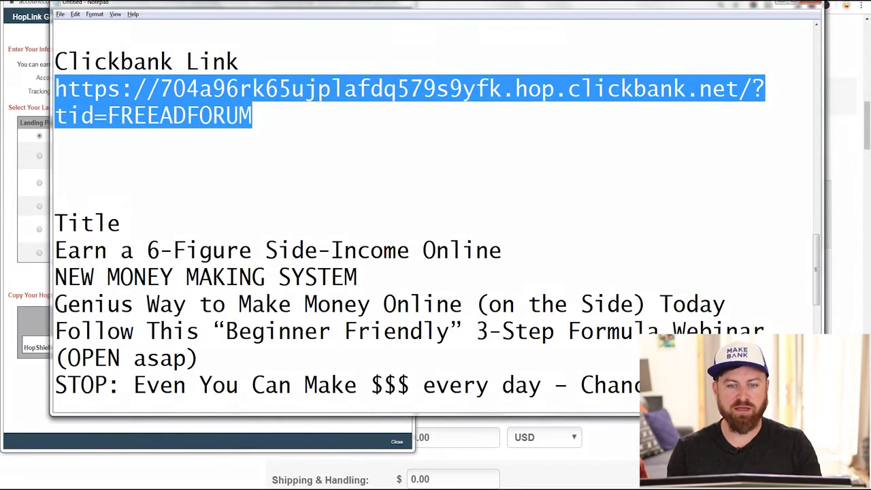
pyautogui.hotkey('alt', 'Tab')
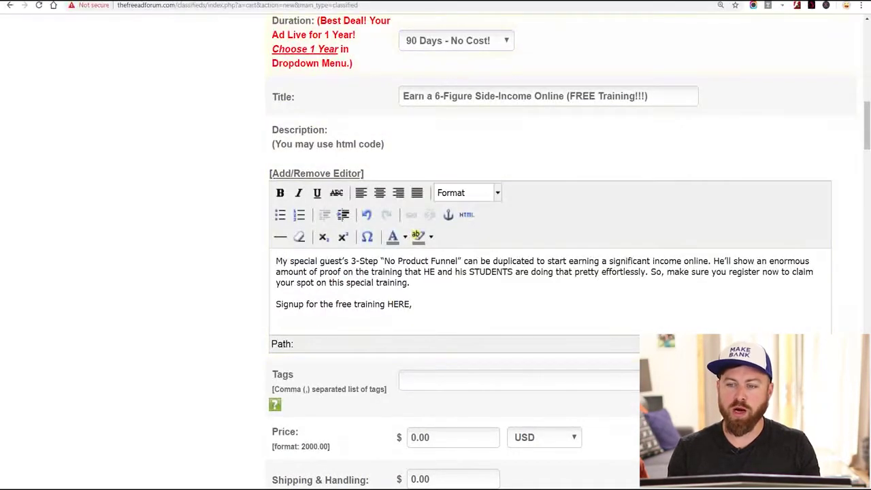
pyautogui.hotkey('ctrl', 't')
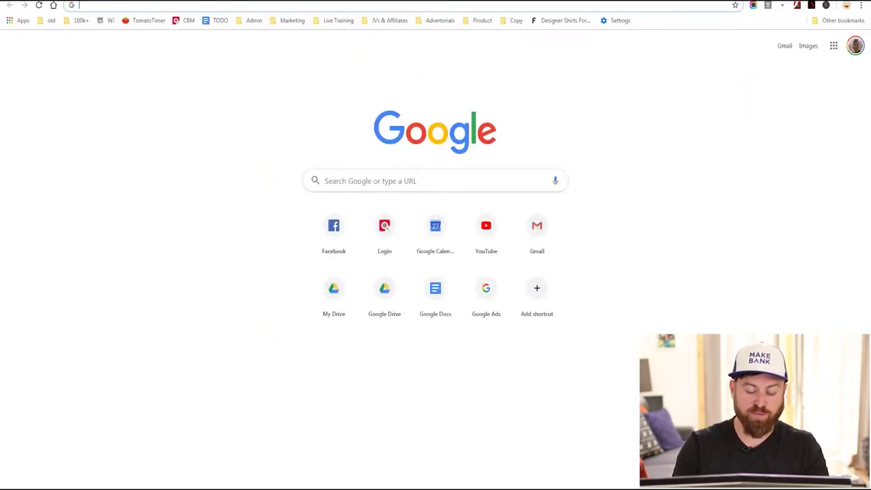
pyautogui.write('bitly')
pyautogui.press('Return')
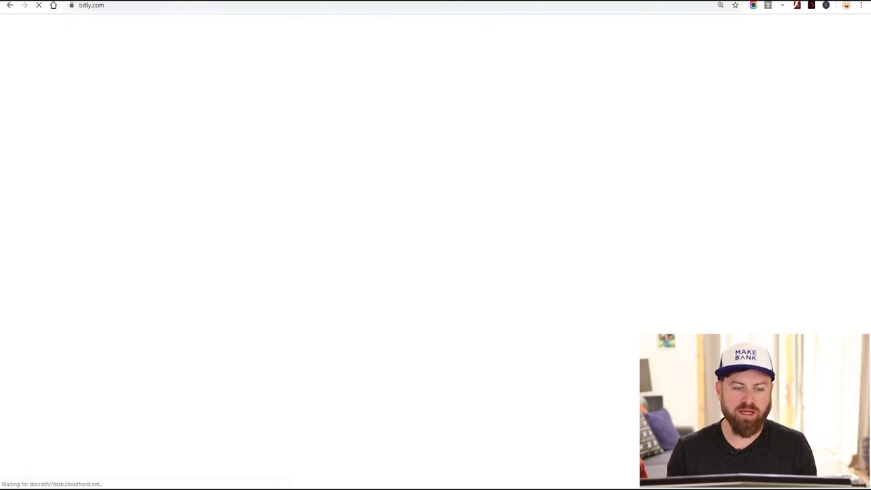
pyautogui.hotkey('ctrl', '+')
pyautogui.hotkey('ctrl', '+')
pyautogui.hotkey('ctrl', '+')
pyautogui.hotkey('ctrl', '+')
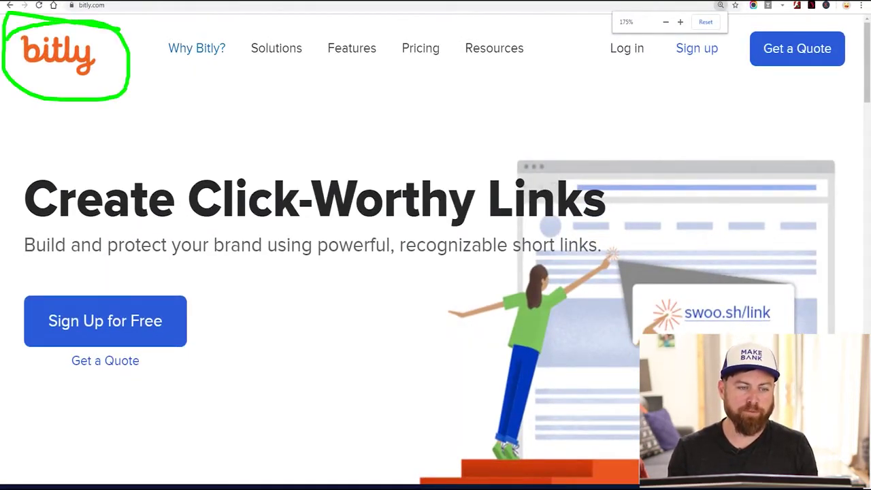
# Step: Shorten the copied ClickBank HopLink with Bitly
pyautogui.scroll(-5, 436, 285)
pyautogui.click(68, 234)
pyautogui.rightClick(68, 236)
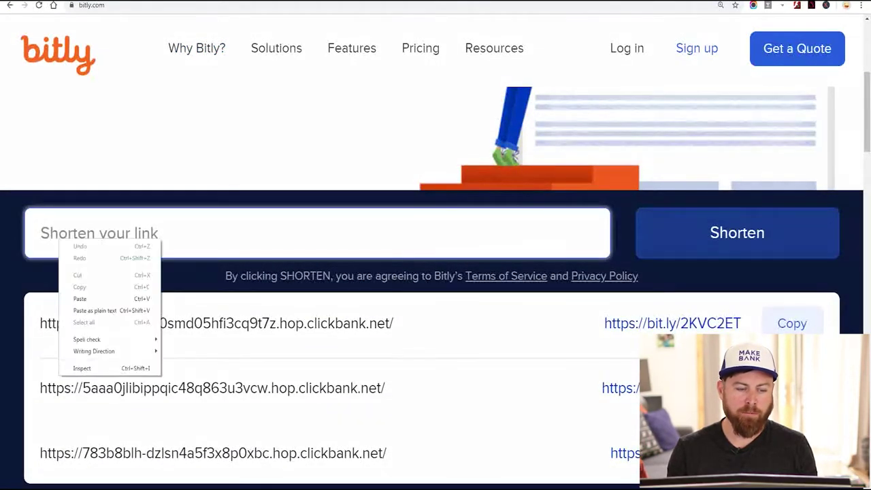
pyautogui.click(102, 308)
pyautogui.click(737, 232)
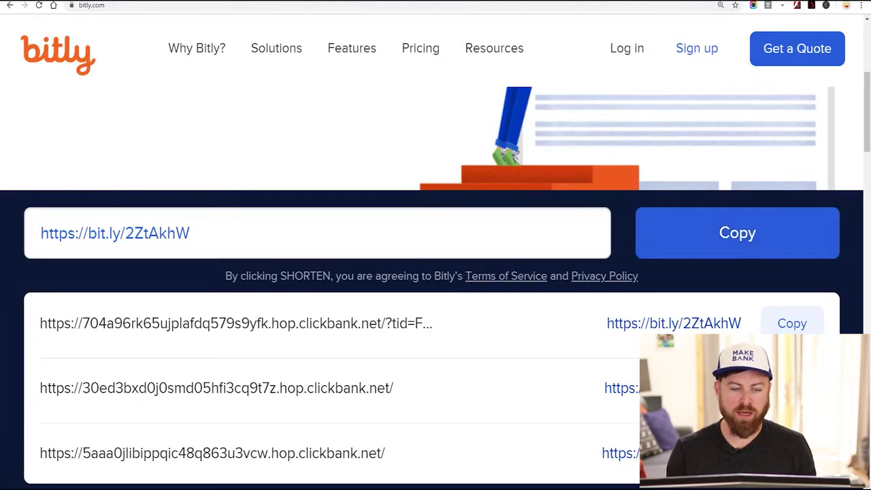
# Step: Copy the shortened Bitly link and record it in the Notepad notes under a new "Short link" heading
pyautogui.click(737, 233)
pyautogui.rightClick(147, 233)
pyautogui.click(170, 252)
pyautogui.hotkey('alt', 'Tab')
pyautogui.press('Return')
pyautogui.write('Short link')
pyautogui.press('Return')
pyautogui.hotkey('ctrl', 'v')
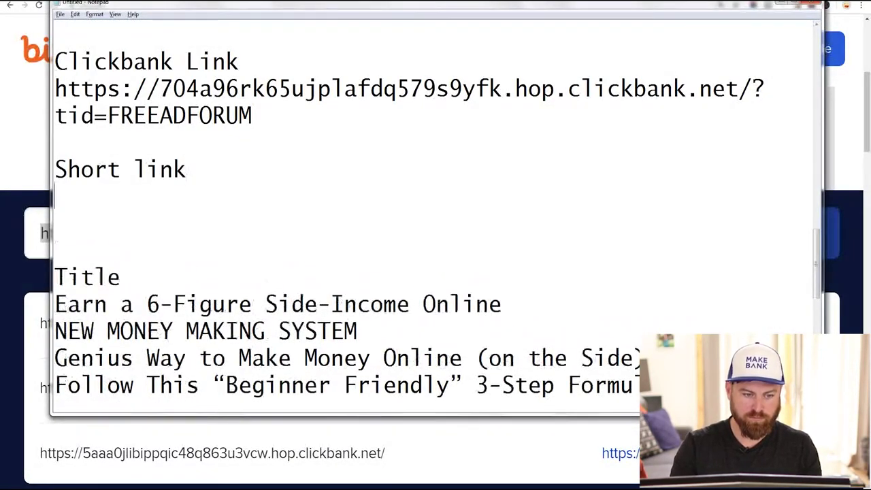
pyautogui.hotkey('shift', 'Home')
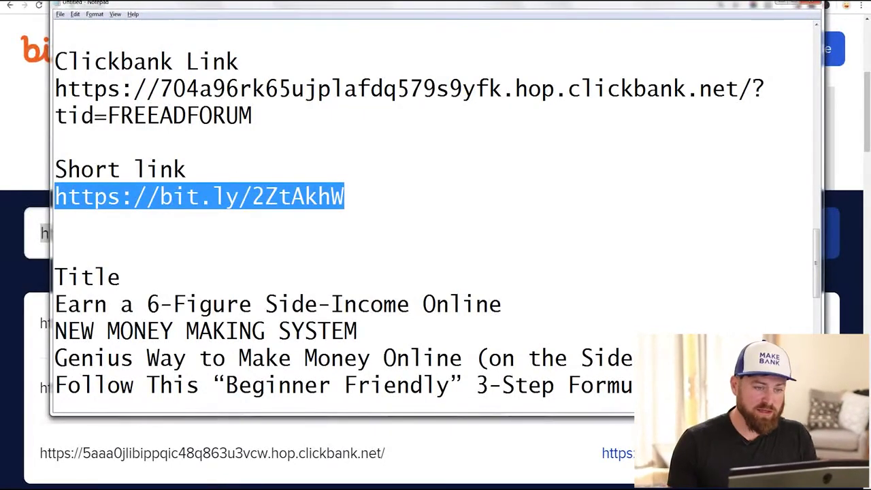
pyautogui.hotkey('alt', 'Tab')
pyautogui.hotkey('ctrl', 'Tab')
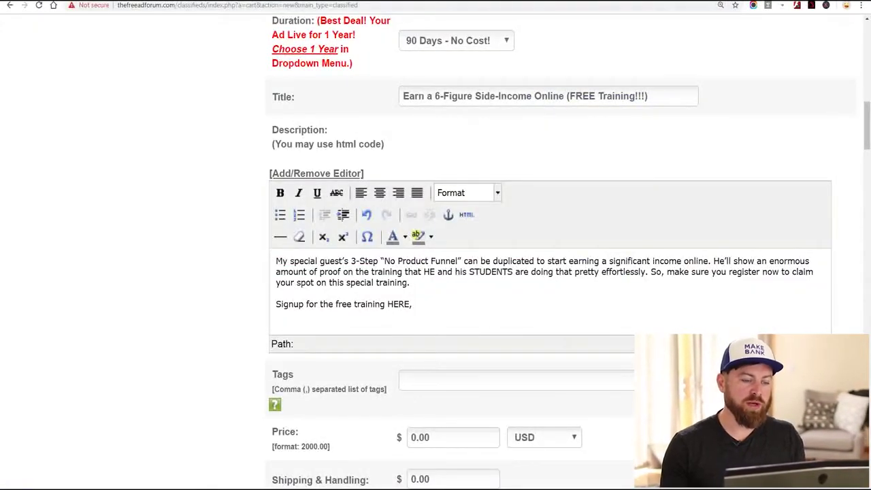
pyautogui.click(279, 293)
pyautogui.hotkey('ctrl', 'v')
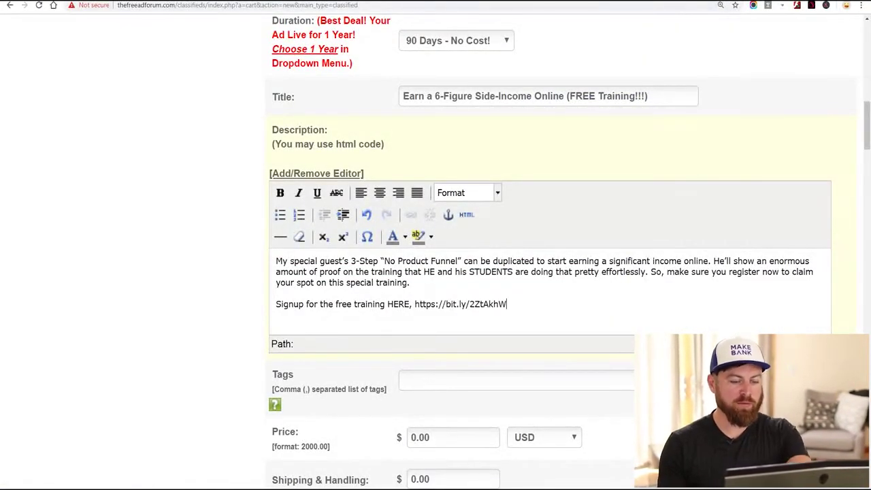
pyautogui.hotkey('ctrl', 'a')
# Step: Enter the ad tags "make money,work at home,affiliate marketing"
pyautogui.click(404, 380)
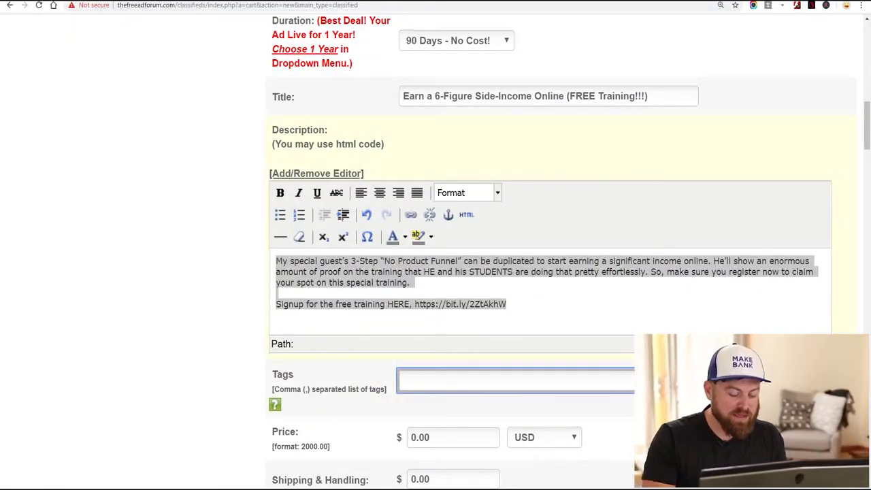
pyautogui.write('make money,work at home,affiliate marketing')
pyautogui.scroll(-2, 275, 404)
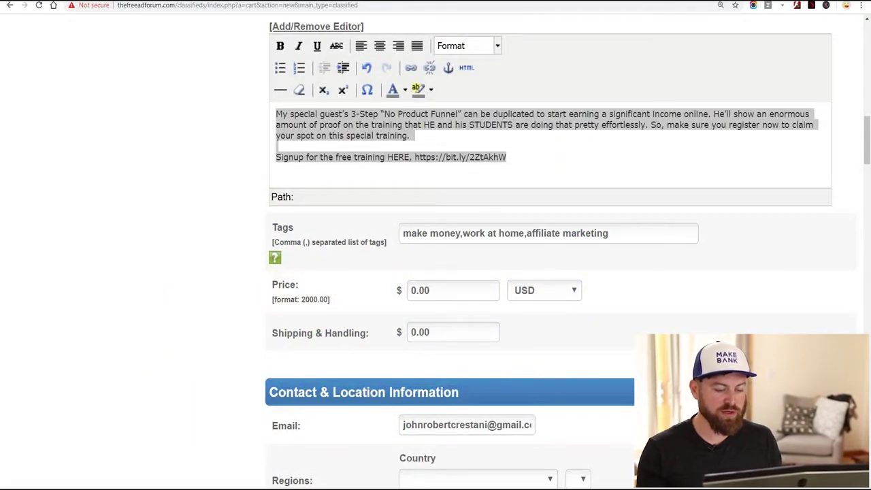
# Step: Set the ad's region to United Kingdom with London as the state/province/district
pyautogui.scroll(-4, 561, 272)
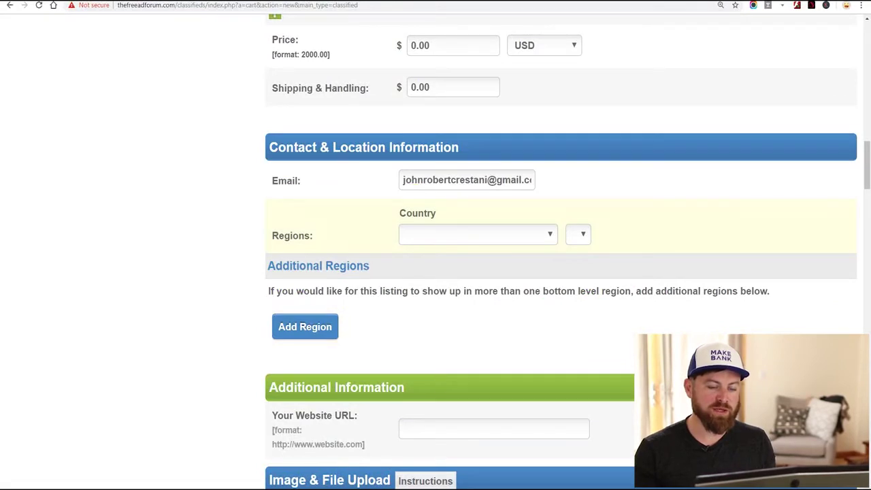
pyautogui.click(477, 234)
pyautogui.scroll(-10, 476, 367)
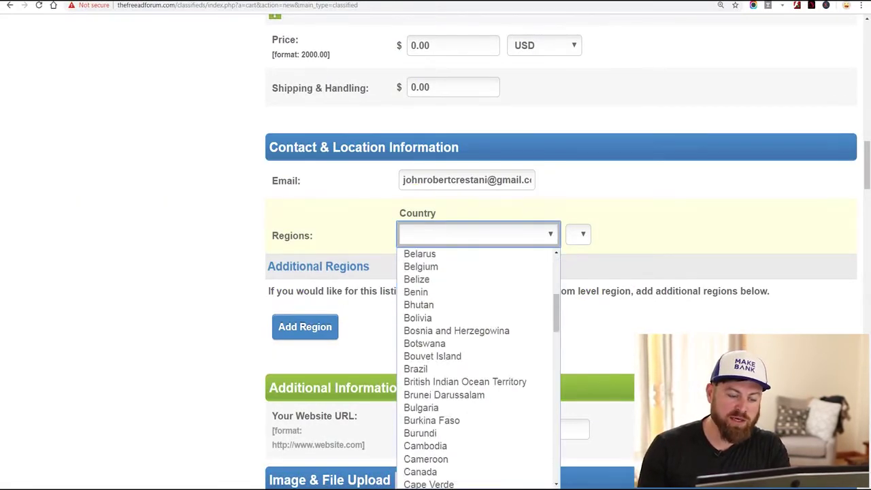
pyautogui.click(438, 455)
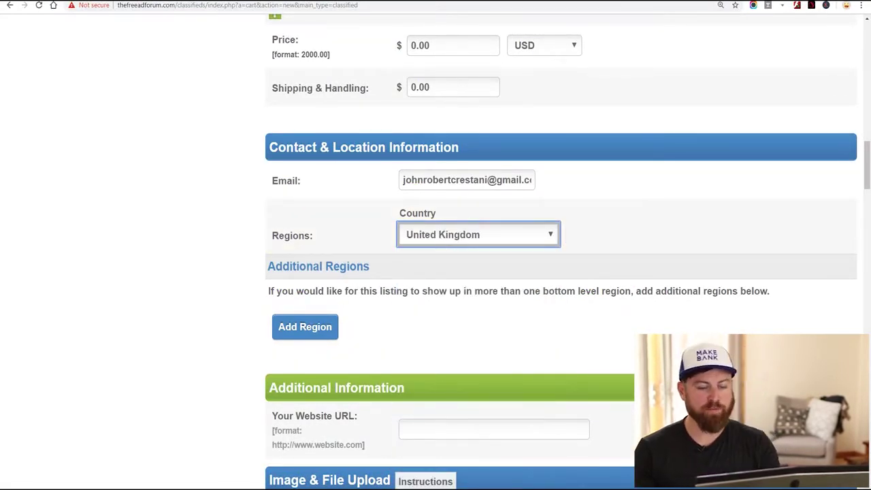
pyautogui.click(609, 234)
pyautogui.scroll(-1, 606, 381)
pyautogui.click(599, 417)
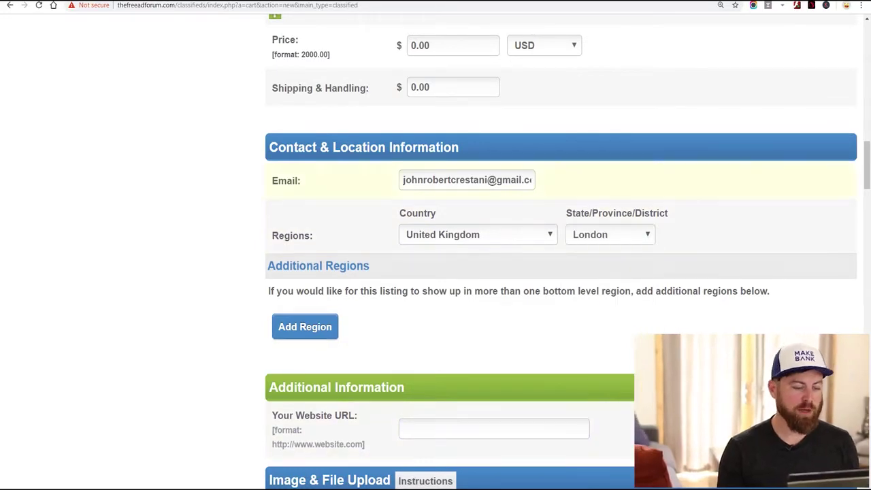
pyautogui.scroll(-2, 305, 228)
pyautogui.click(305, 228)
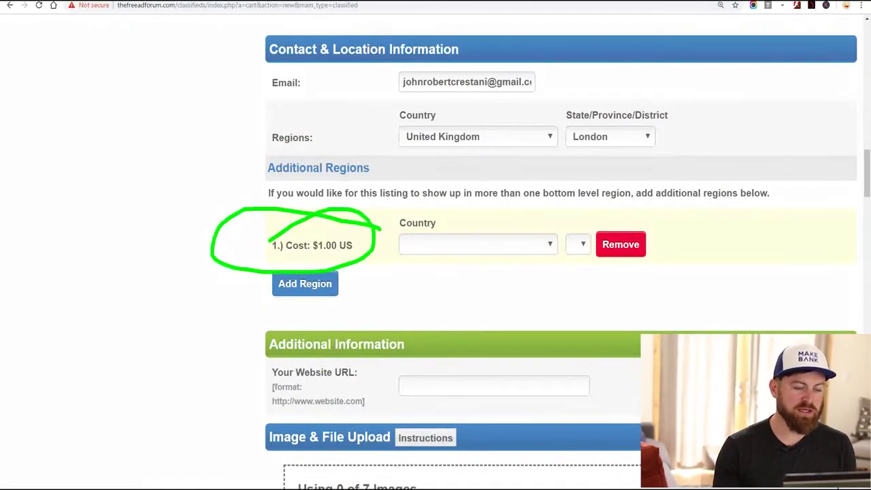
pyautogui.click(619, 244)
pyautogui.moveTo(707, 113)
pyautogui.mouseDown()
pyautogui.moveTo(627, 99)
pyautogui.moveTo(228, 164)
pyautogui.moveTo(234, 173)
pyautogui.mouseUp()
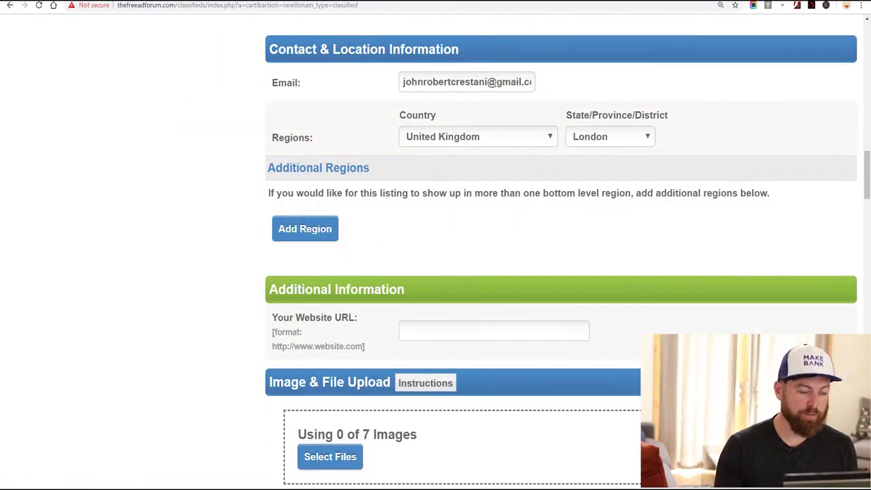
pyautogui.scroll(-2, 495, 252)
pyautogui.click(494, 184)
pyautogui.hotkey('ctrl', 'v')
pyautogui.hotkey('ctrl', 'z')
pyautogui.hotkey('alt', 'Tab')
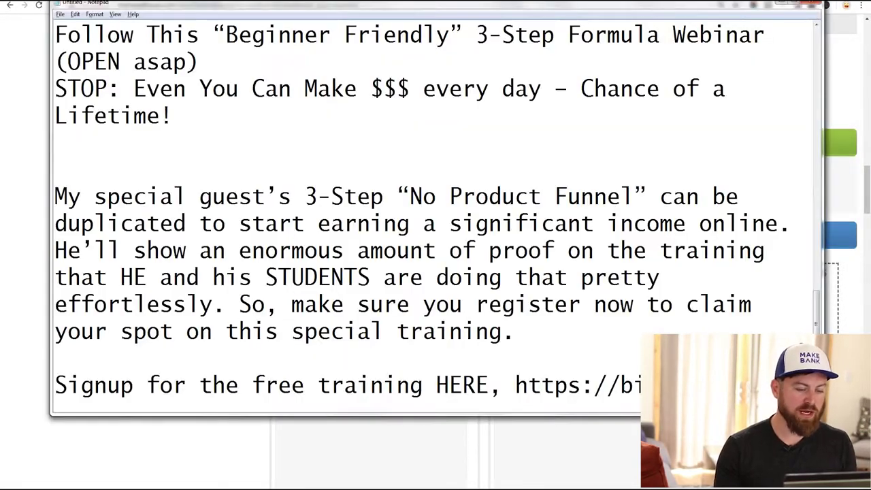
pyautogui.moveTo(515, 385); pyautogui.dragTo(805, 385)
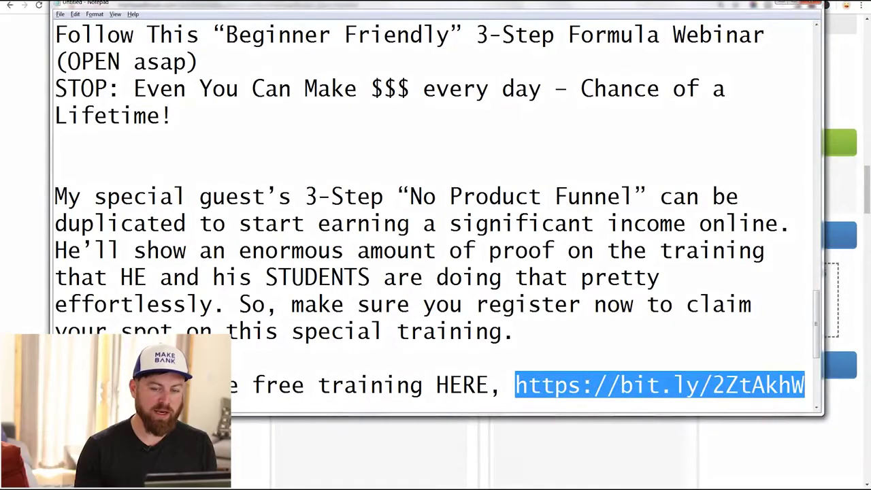
pyautogui.hotkey('alt', 'Tab')
pyautogui.click(493, 184)
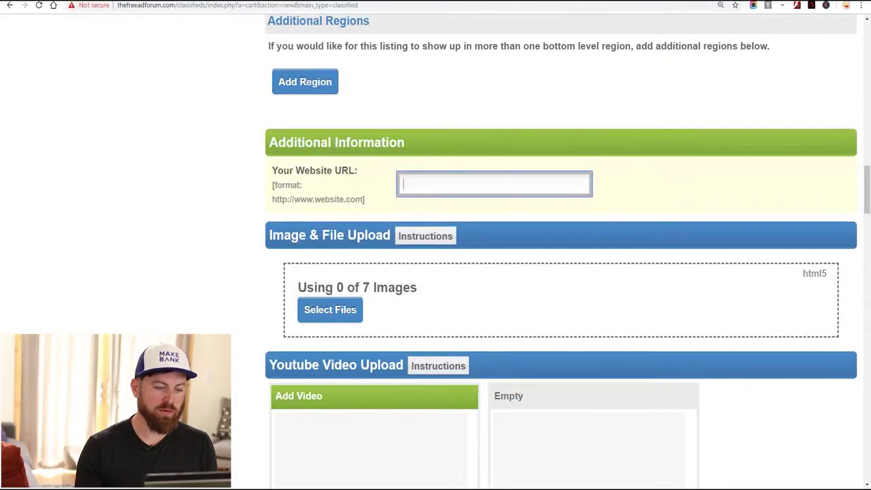
pyautogui.hotkey('ctrl', 'v')
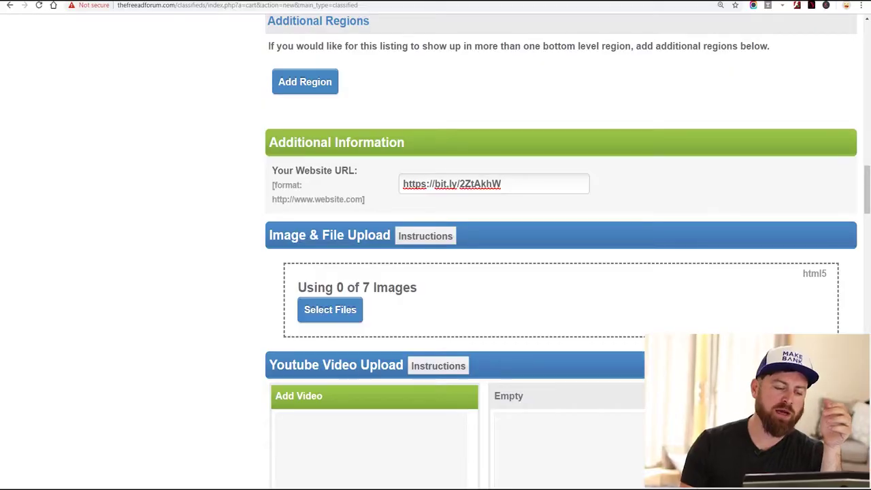
# Step: Open google.com in the Bitly tab and search Google Images for "work at home"
pyautogui.scroll(-2, 561, 252)
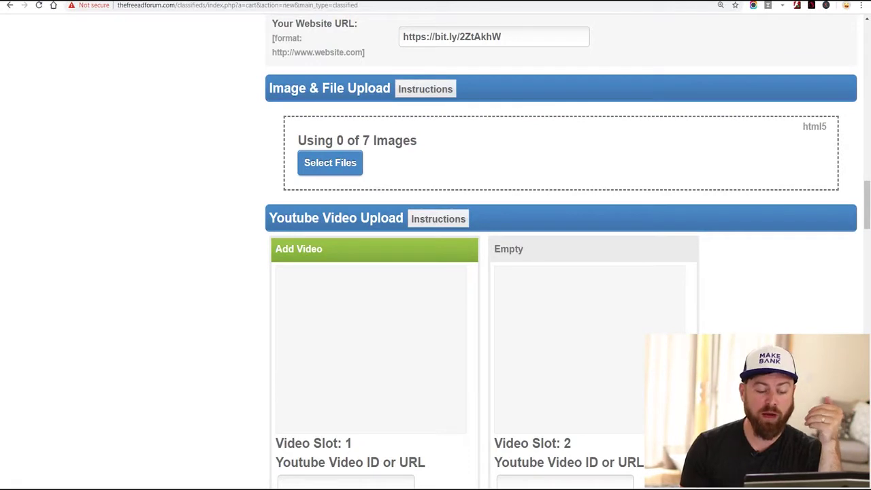
pyautogui.scroll(-1, 561, 252)
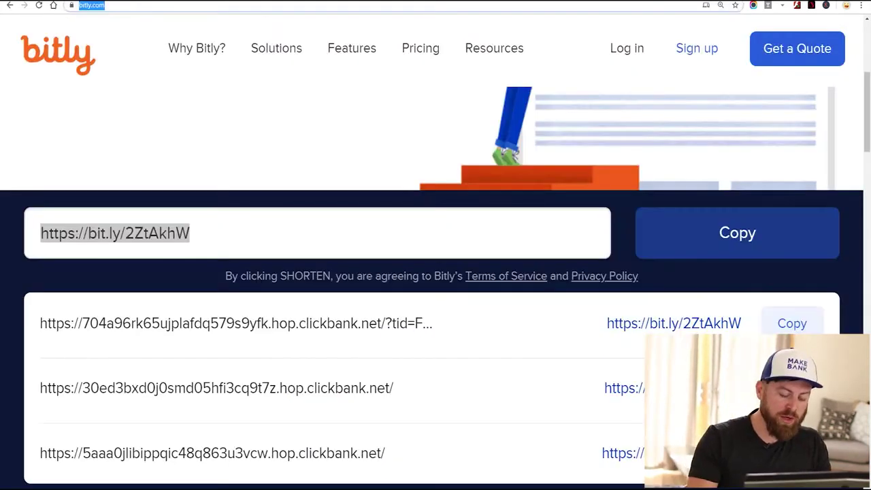
pyautogui.write('google.com')
pyautogui.press('Return')
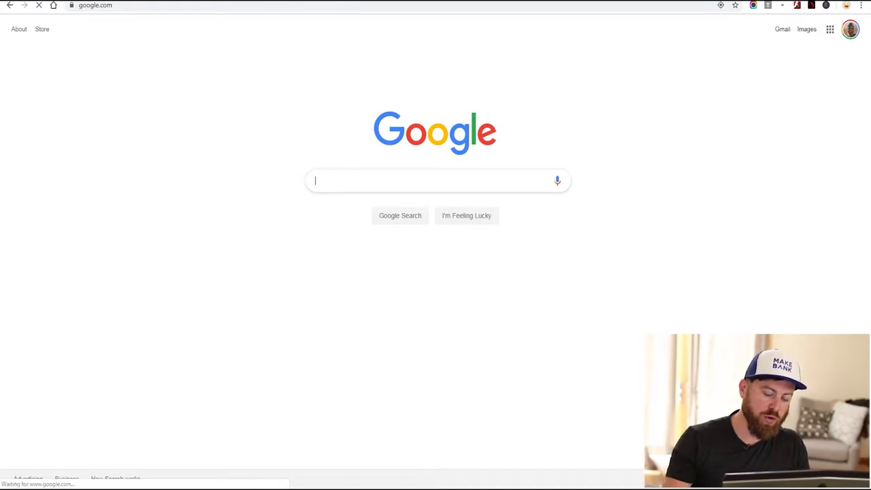
pyautogui.write('work at home')
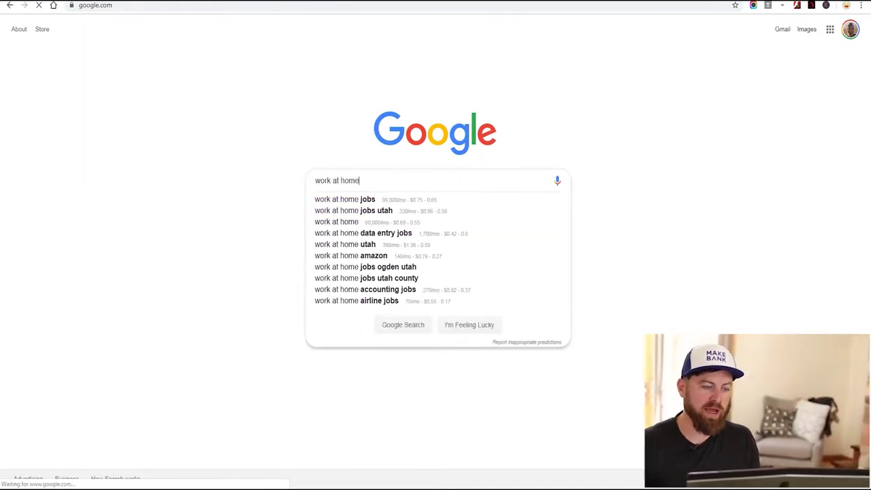
pyautogui.press('Return')
pyautogui.click(195, 63)
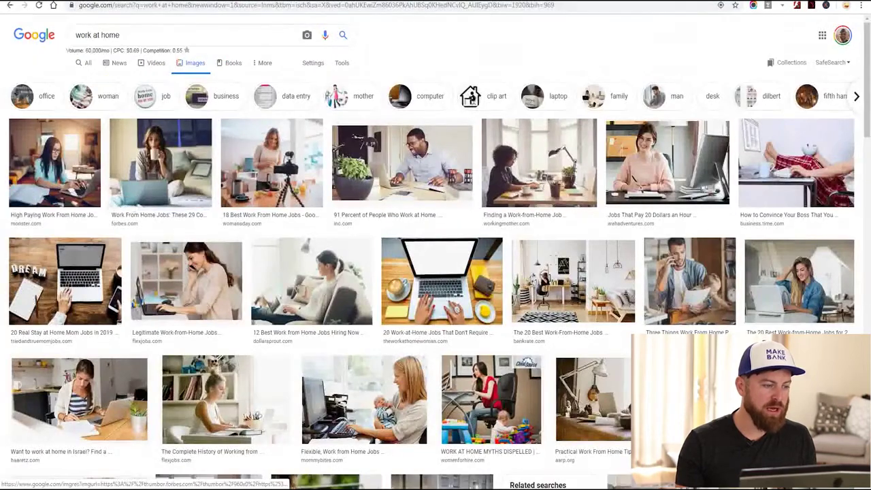
# Step: Copy the address of the Monster.com picture of a woman working on a laptop and upload it as the ad's image
pyautogui.click(55, 163)
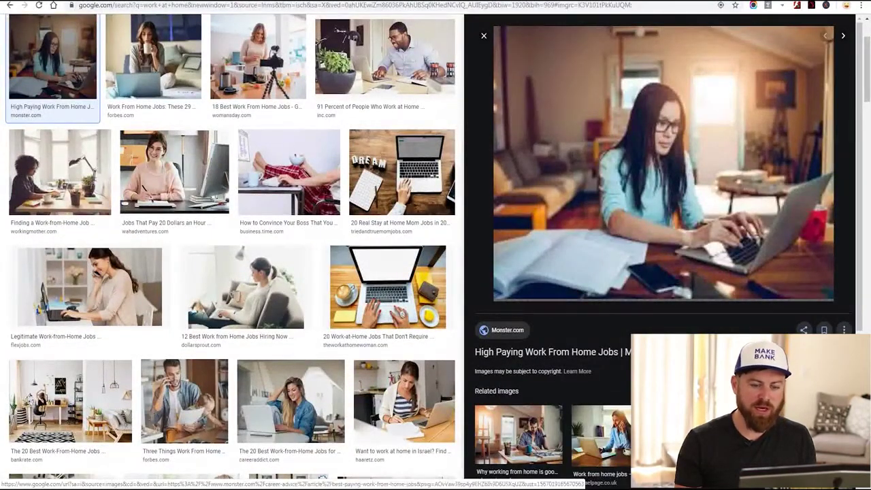
pyautogui.rightClick(585, 92)
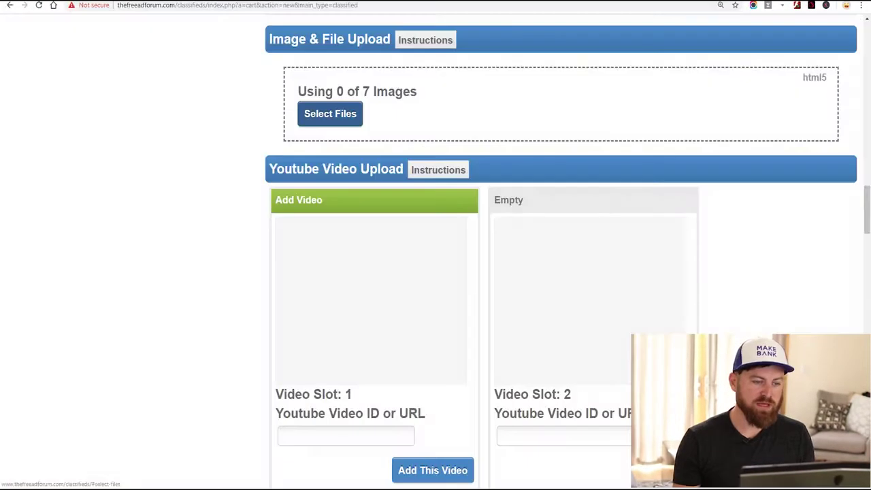
pyautogui.click(331, 113)
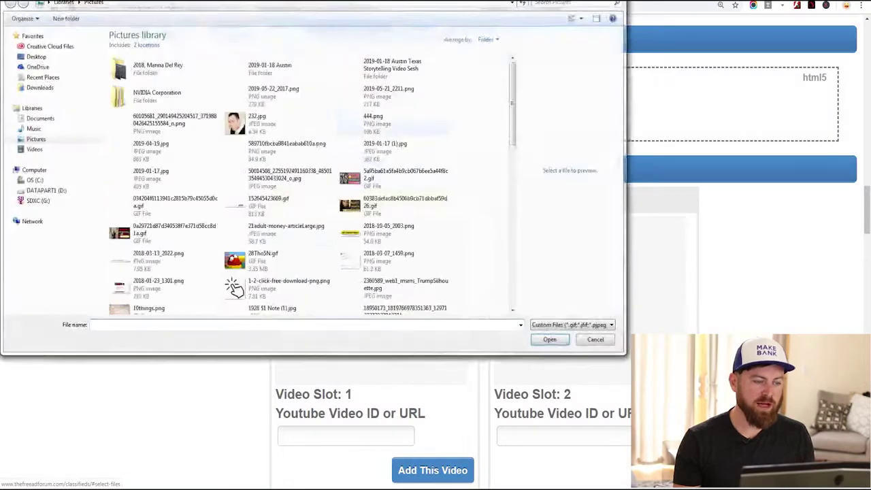
pyautogui.rightClick(154, 328)
pyautogui.click(176, 371)
pyautogui.press('Return')
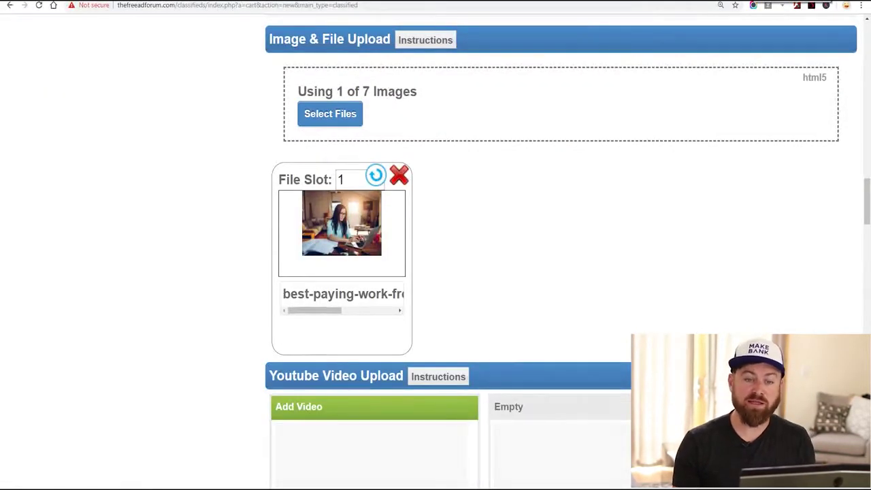
# Step: Copy the address of the Inc.com picture of a man working at a laptop and upload it as the ad's second image
pyautogui.hotkey('ctrl', 'Tab')
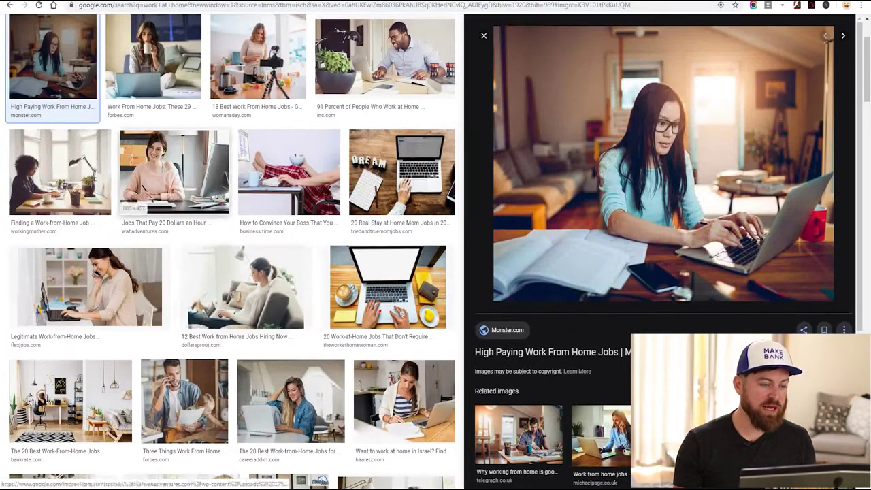
pyautogui.click(384, 60)
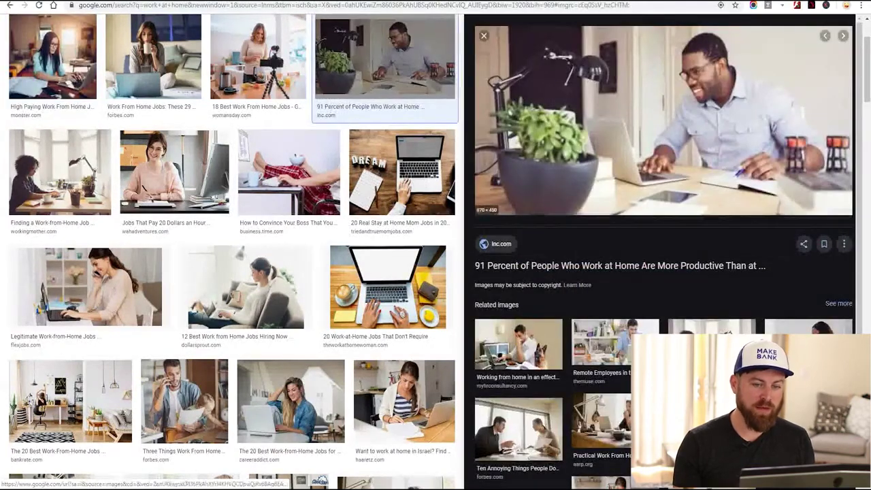
pyautogui.rightClick(692, 86)
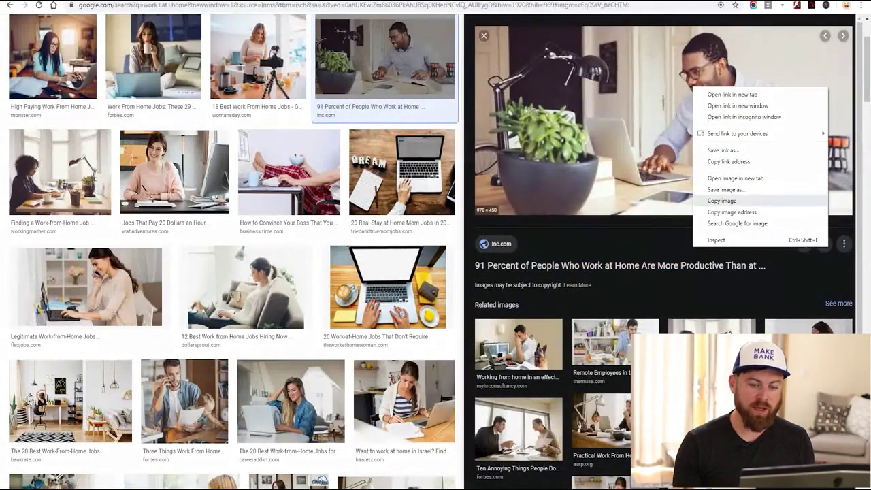
pyautogui.click(721, 200)
pyautogui.rightClick(678, 106)
pyautogui.click(717, 231)
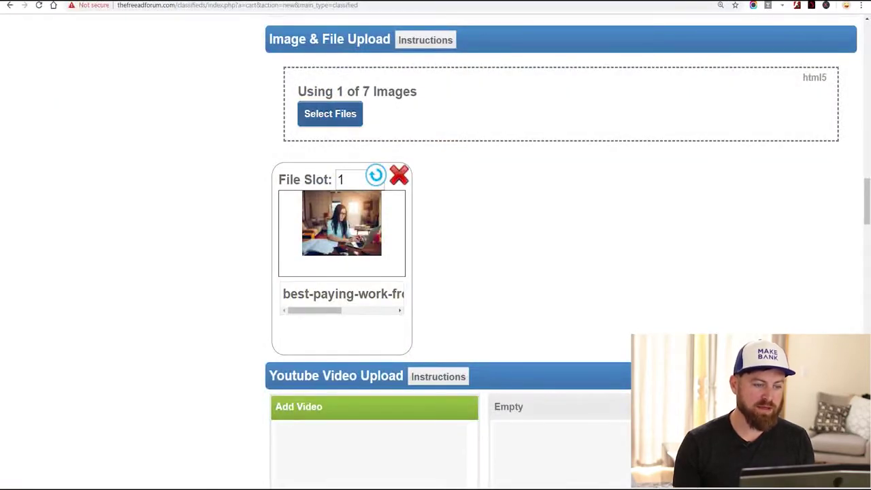
pyautogui.click(330, 114)
pyautogui.hotkey('ctrl', 'v')
pyautogui.press('Return')
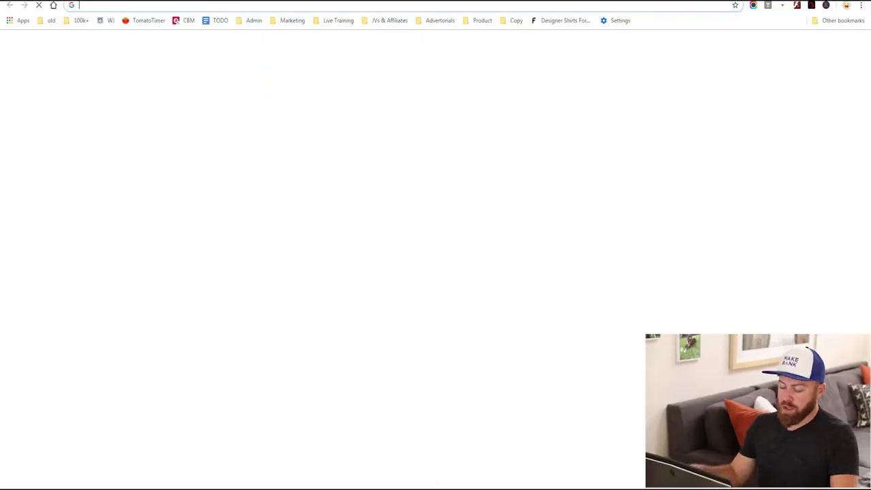
# Step: Open youtube.com, go to the signed-in account's own channel and sort its uploaded videos by most popular
pyautogui.write('youtube.com')
pyautogui.press('Return')
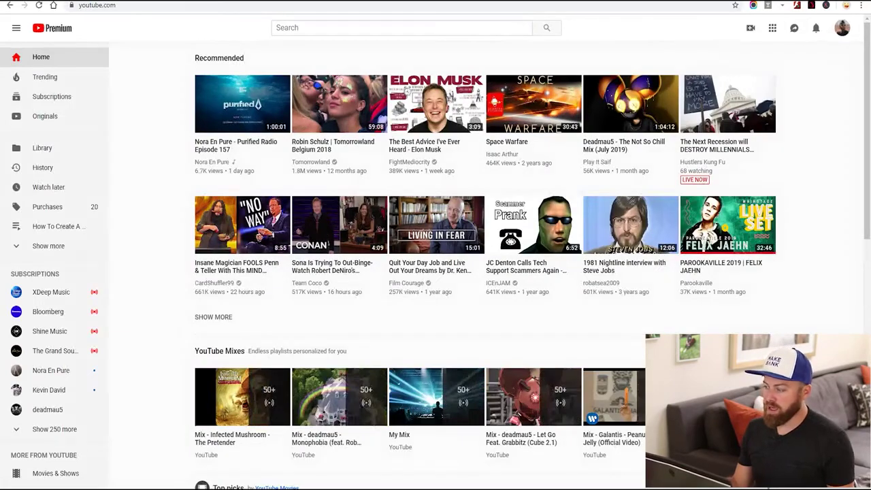
pyautogui.click(841, 28)
pyautogui.click(763, 92)
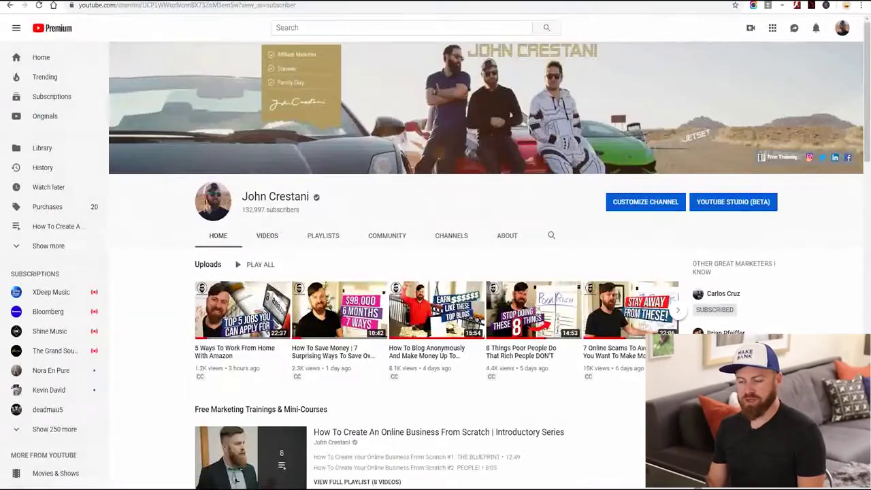
pyautogui.click(267, 235)
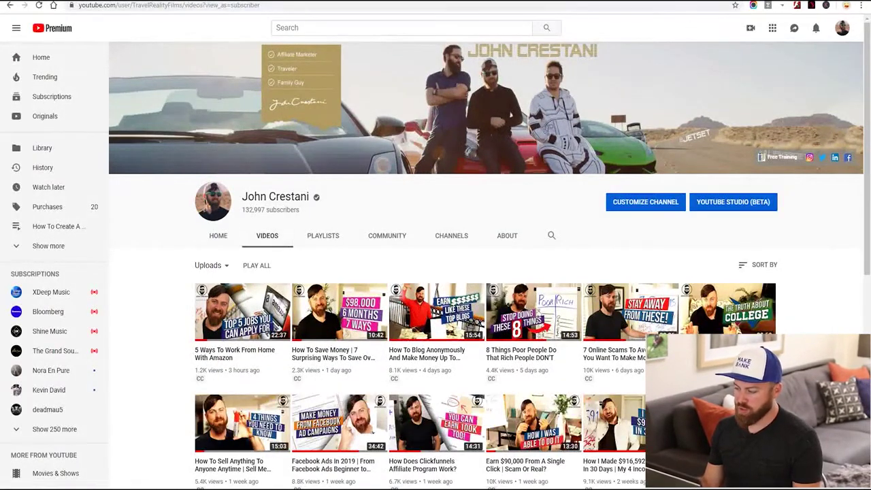
pyautogui.click(759, 265)
pyautogui.click(748, 289)
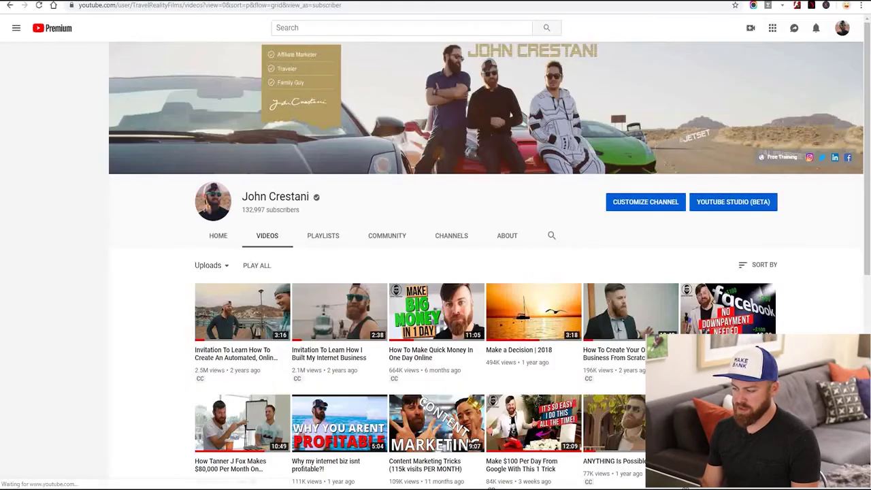
pyautogui.click(760, 264)
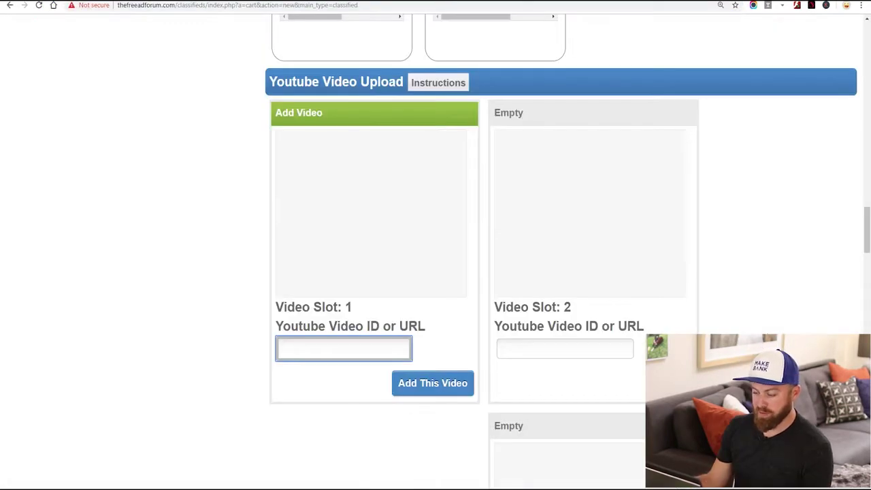
# Step: Paste the link of the channel's "Invitation To Learn How To Create An Automated" video into video slot 1 and add it to the ad
pyautogui.rightClick(327, 345)
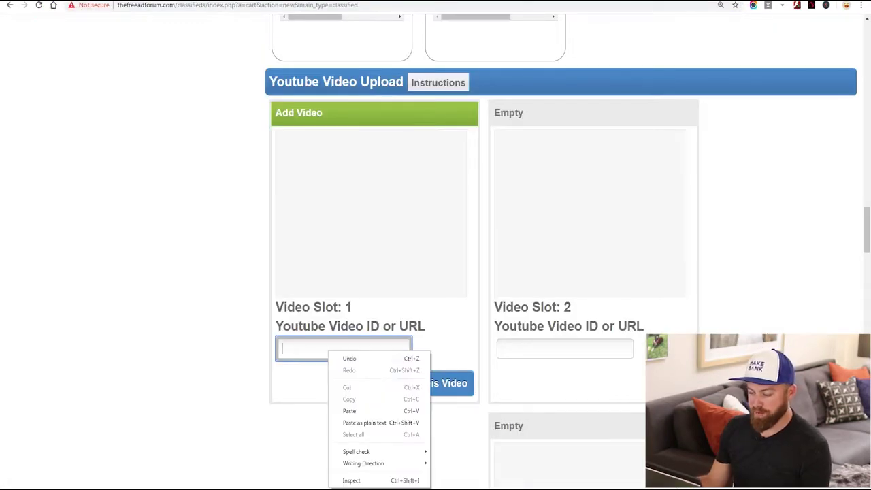
pyautogui.click(349, 410)
pyautogui.click(432, 383)
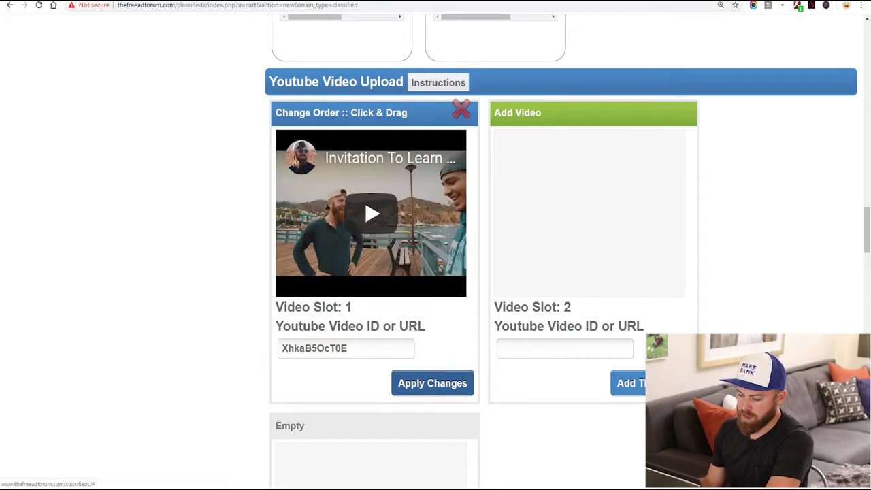
# Step: Leave all paid listing extras unselected and continue to the ad's preview
pyautogui.scroll(-10, 561, 251)
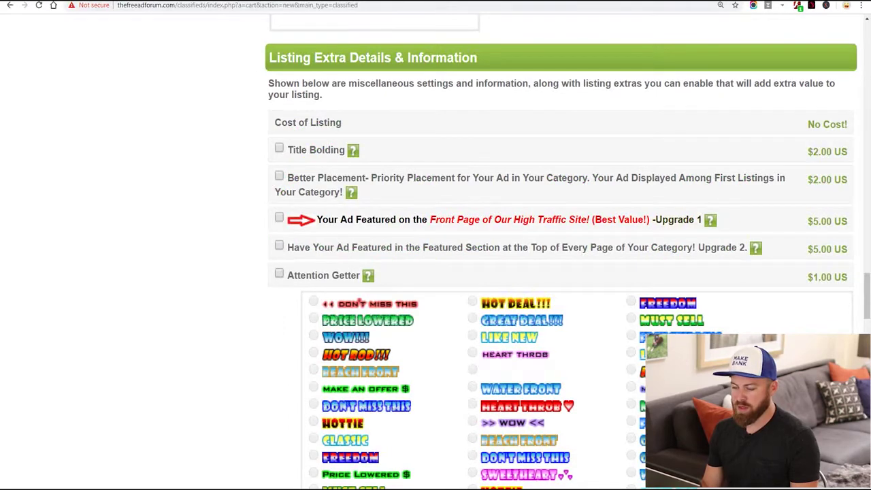
pyautogui.scroll(-2, 435, 245)
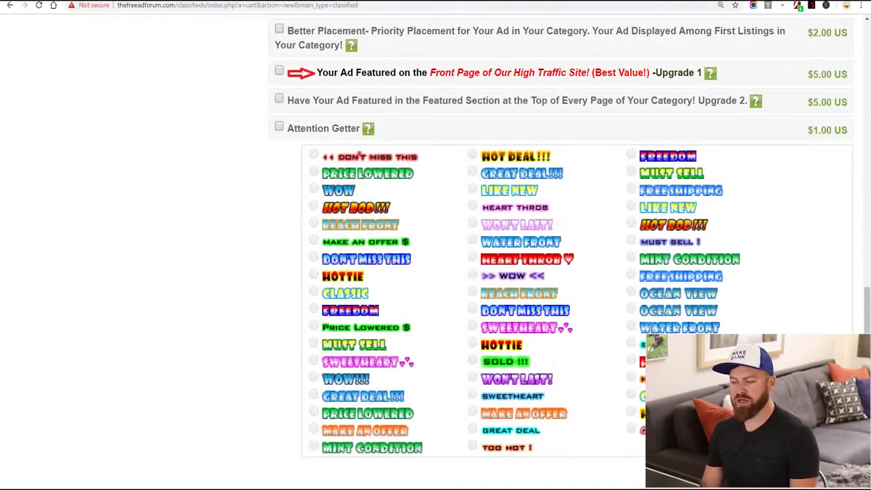
pyautogui.scroll(-5, 435, 245)
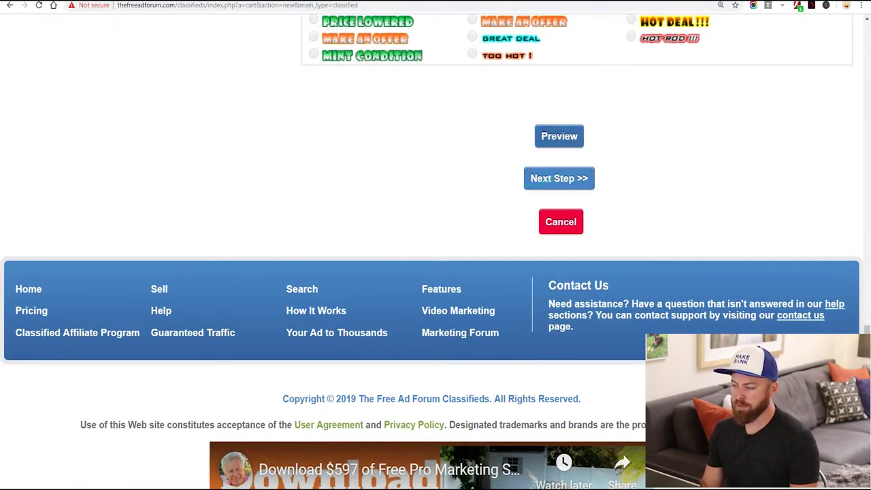
pyautogui.click(558, 178)
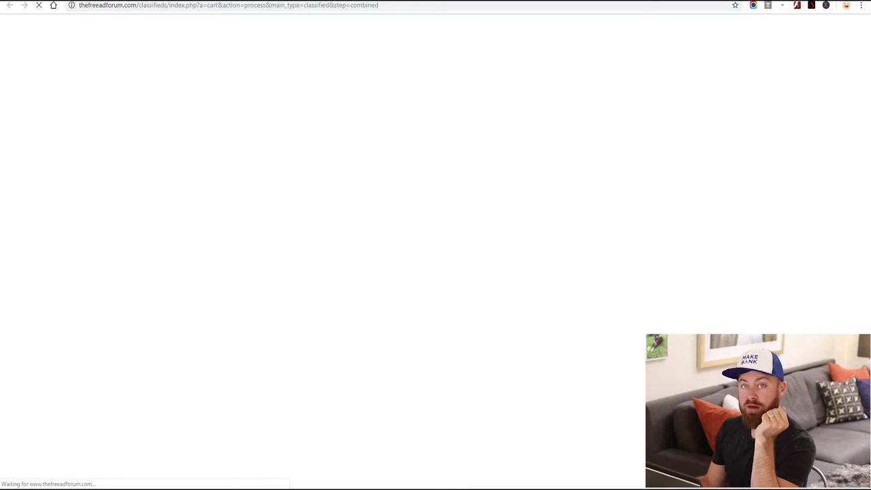
# Step: Review the ad preview, checking the title, image, video, description and signup link
pyautogui.scroll(-1, 429, 306)
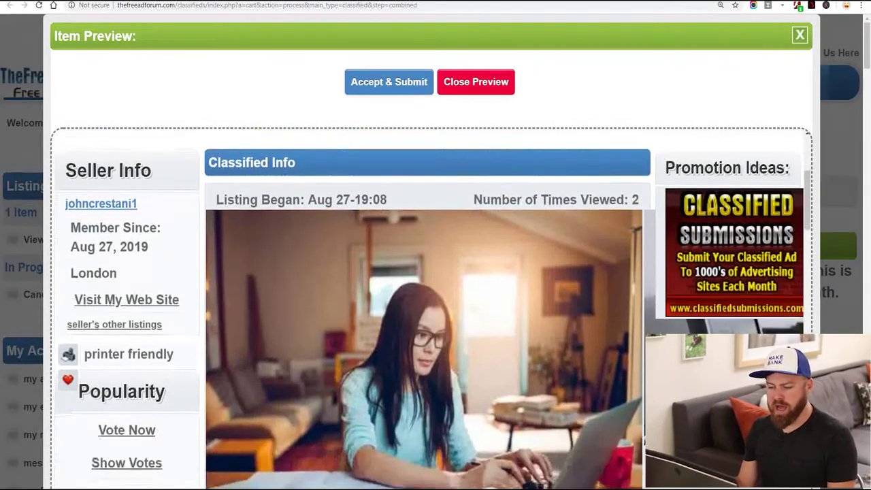
pyautogui.scroll(-1, 428, 306)
pyautogui.scroll(3, 429, 306)
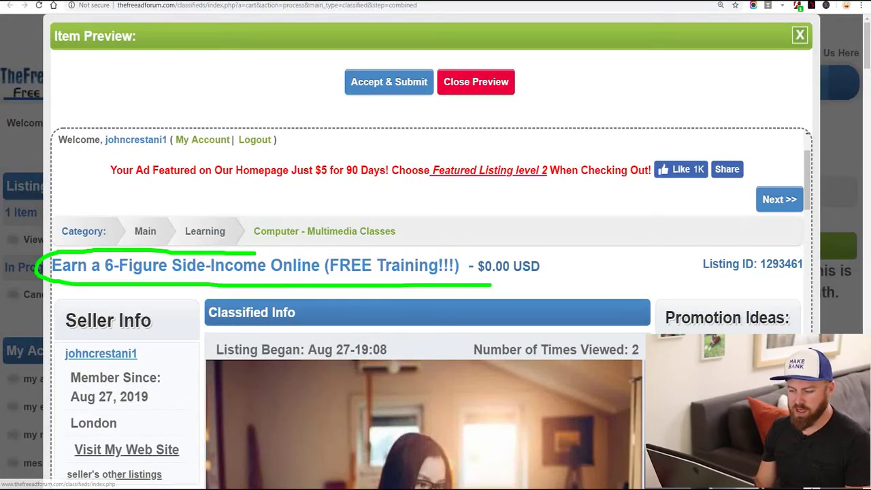
pyautogui.scroll(-5, 428, 306)
pyautogui.scroll(-4, 428, 306)
pyautogui.scroll(4, 428, 306)
pyautogui.scroll(-2, 429, 306)
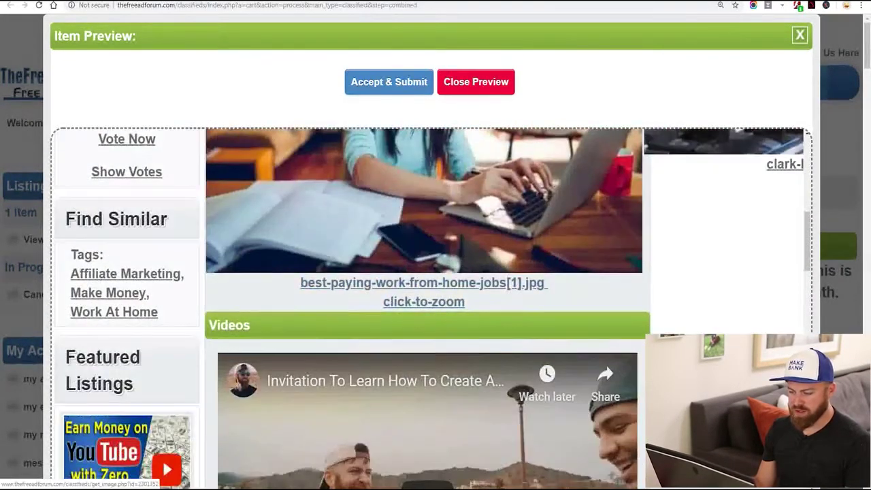
pyautogui.scroll(-4, 428, 306)
pyautogui.scroll(-6, 429, 306)
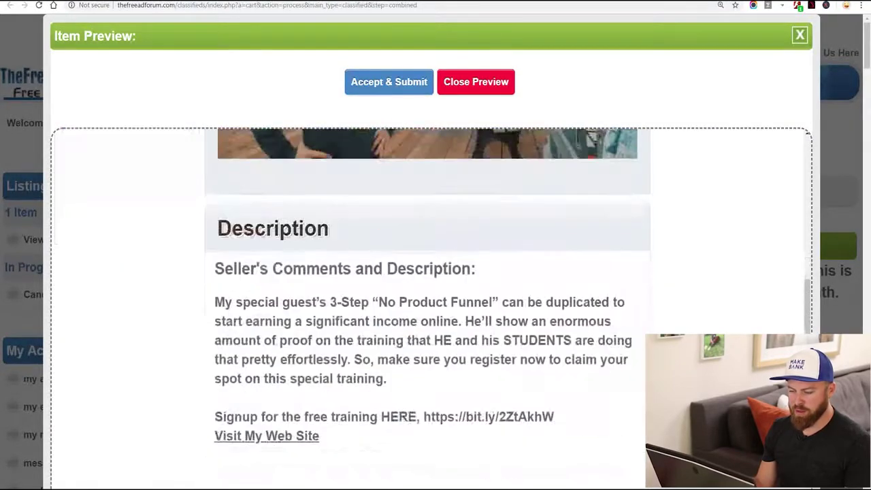
pyautogui.moveTo(657, 177)
pyautogui.mouseDown()
pyautogui.moveTo(461, 140)
pyautogui.moveTo(567, 241)
pyautogui.moveTo(476, 320)
pyautogui.moveTo(596, 287)
pyautogui.mouseUp()
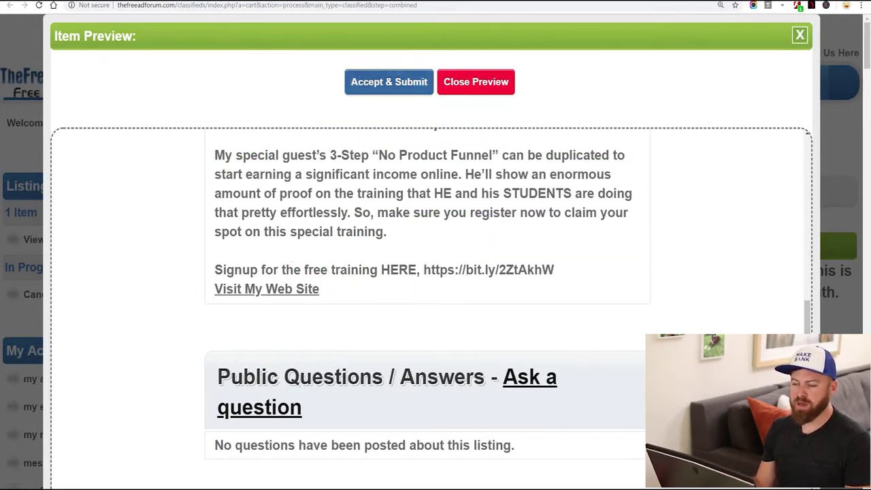
# Step: Accept the previewed classified ad and submit it
pyautogui.click(388, 82)
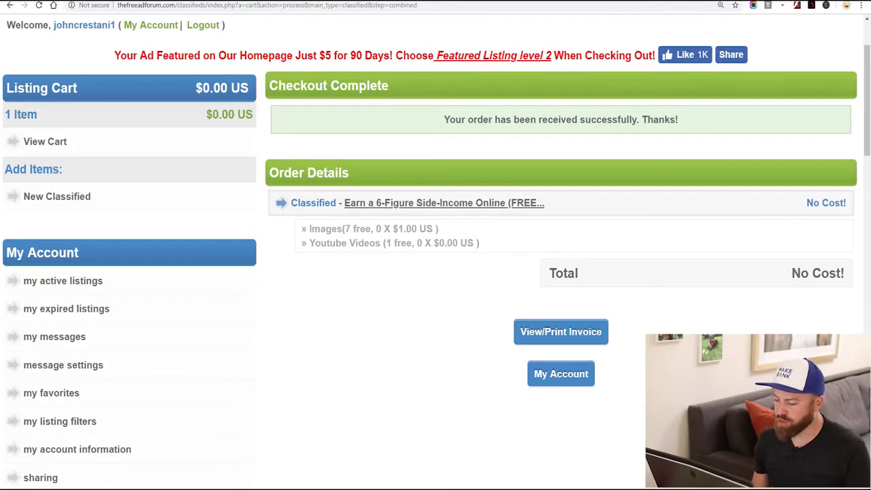
pyautogui.moveTo(545, 206); pyautogui.dragTo(564, 354)
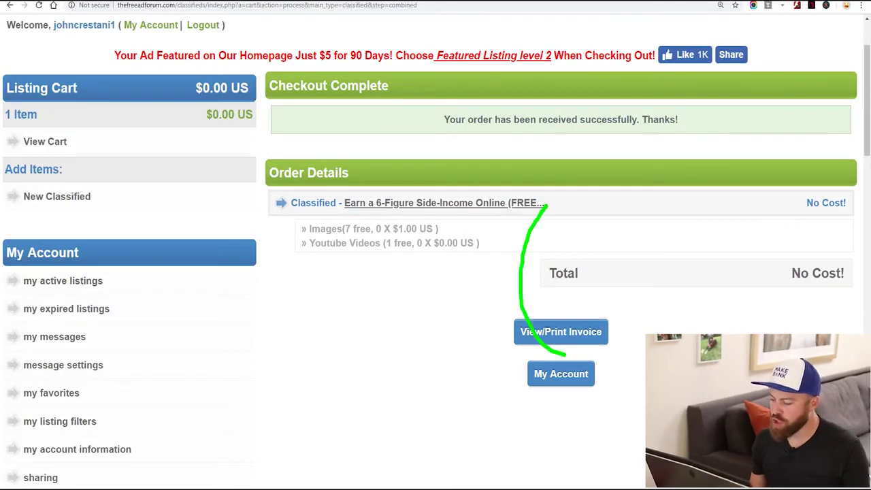